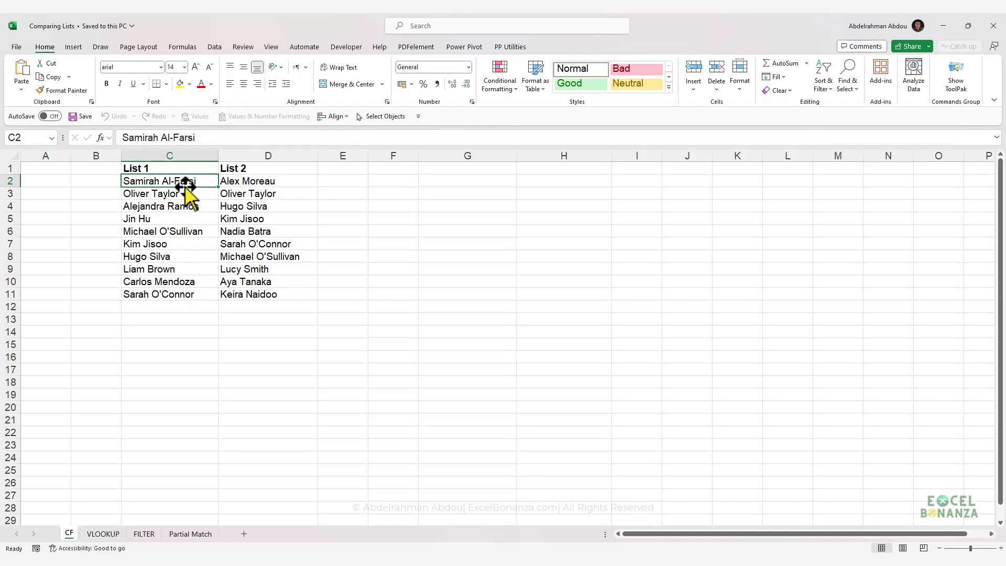
# Step: Select the names in C2:C11 and D2:D11 together and start a Duplicate Values highlighting rule for them
pyautogui.moveTo(184, 181); pyautogui.dragTo(265, 294)
pyautogui.click(225, 317)
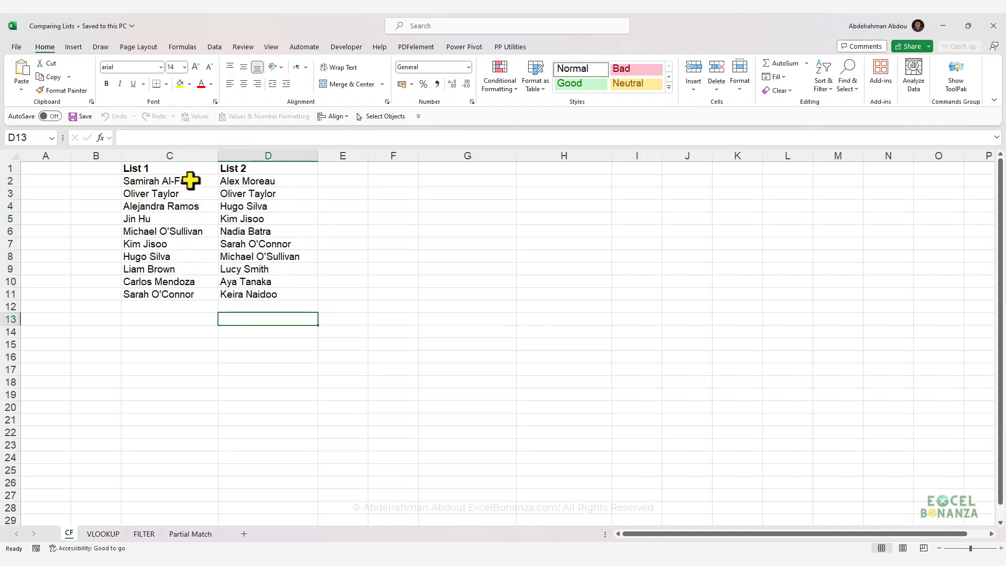
pyautogui.moveTo(188, 181); pyautogui.dragTo(178, 295)
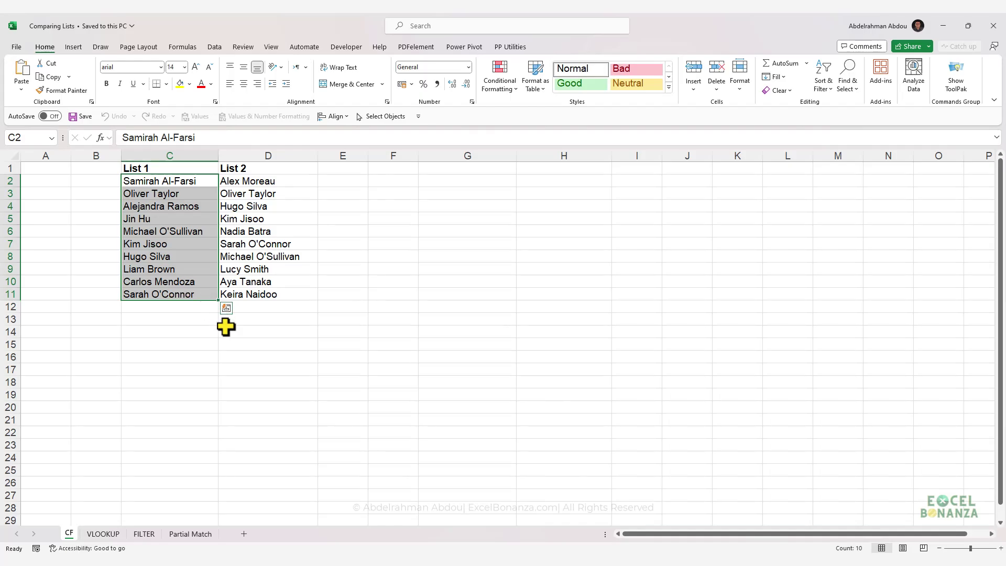
pyautogui.press('ctrl')
pyautogui.moveTo(249, 180); pyautogui.dragTo(250, 291)
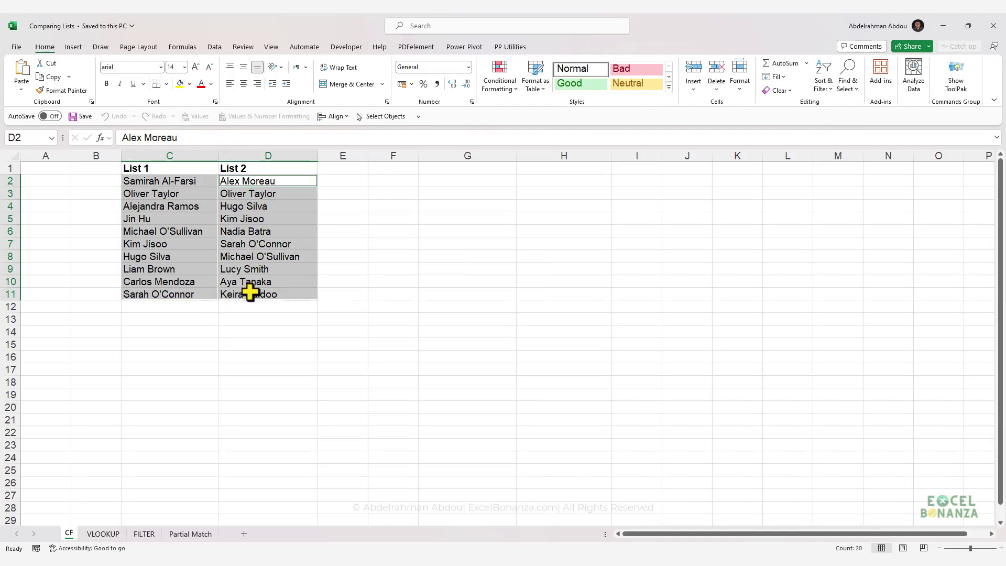
pyautogui.click(496, 86)
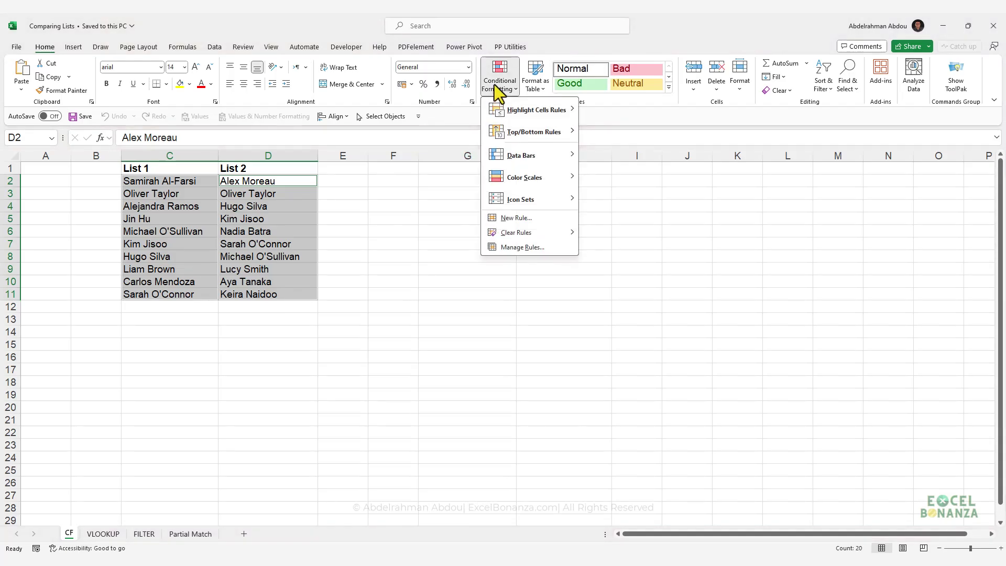
pyautogui.moveTo(514, 105)
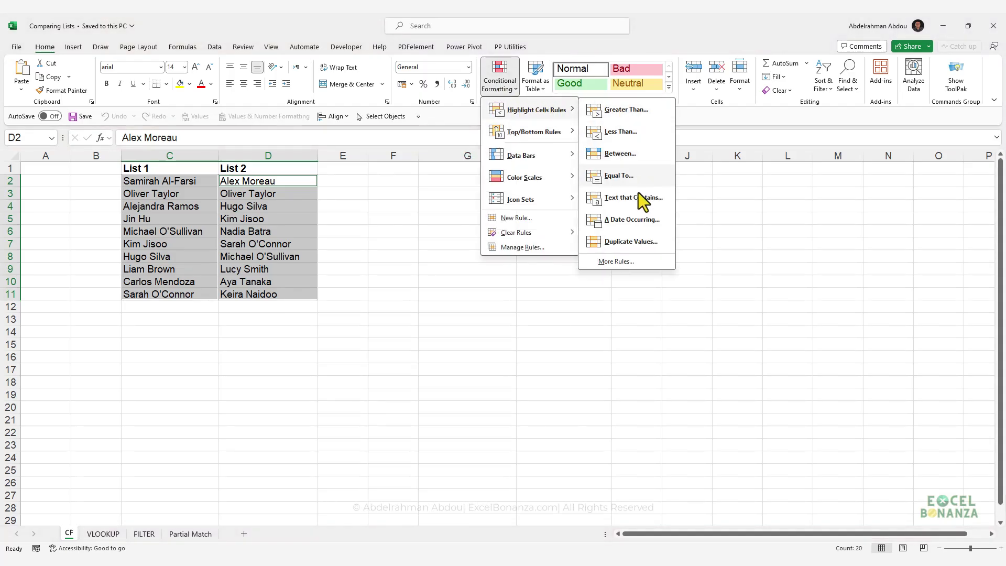
pyautogui.click(621, 244)
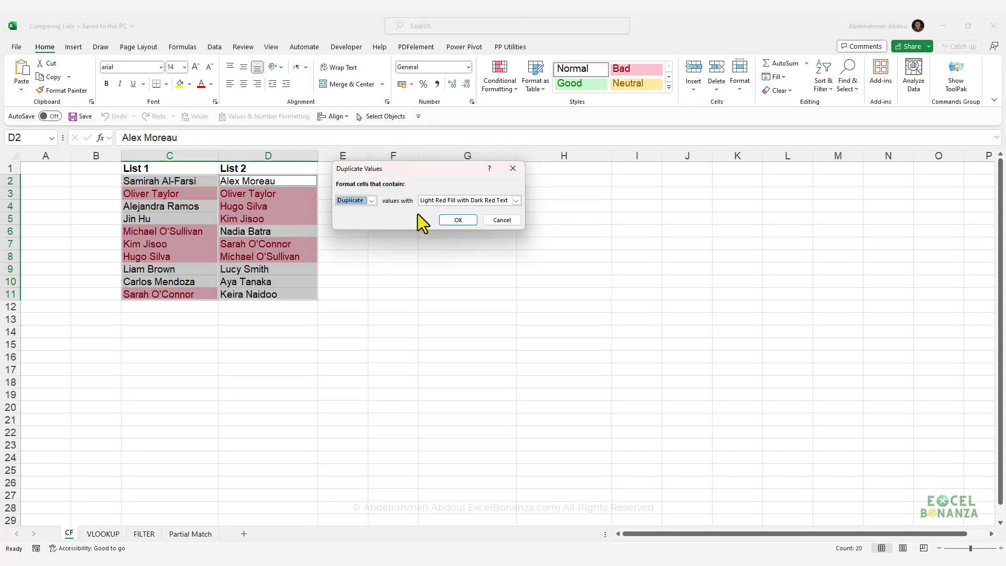
# Step: View the custom format options, cancel them, and highlight the duplicate values with Light Red Fill with Dark Red Text
pyautogui.click(450, 201)
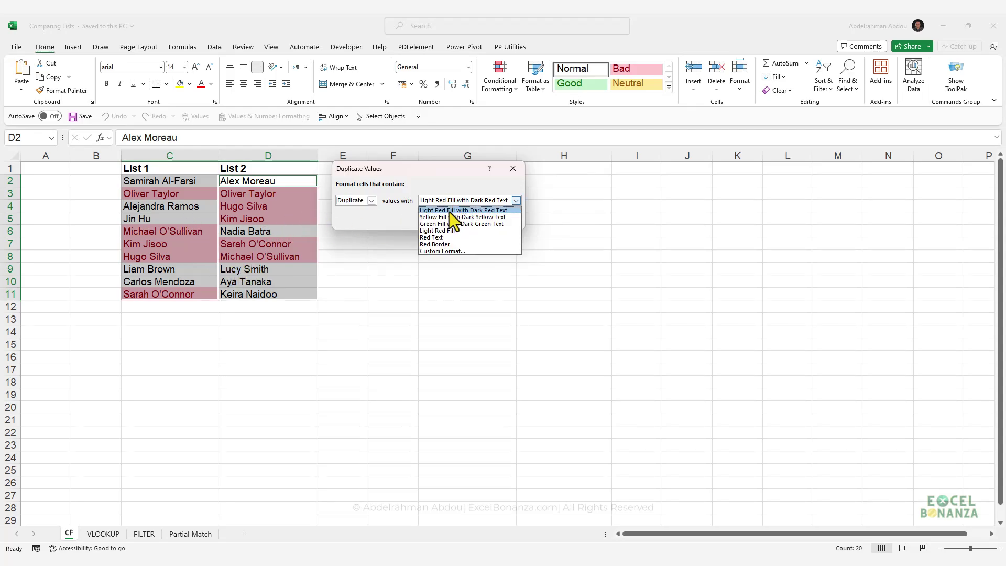
pyautogui.click(450, 210)
pyautogui.click(448, 202)
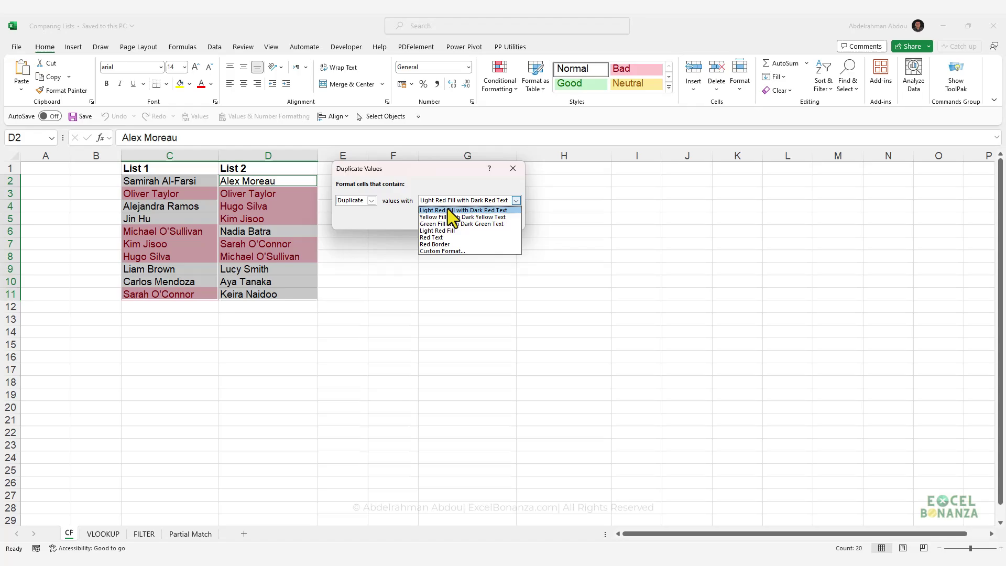
pyautogui.click(444, 250)
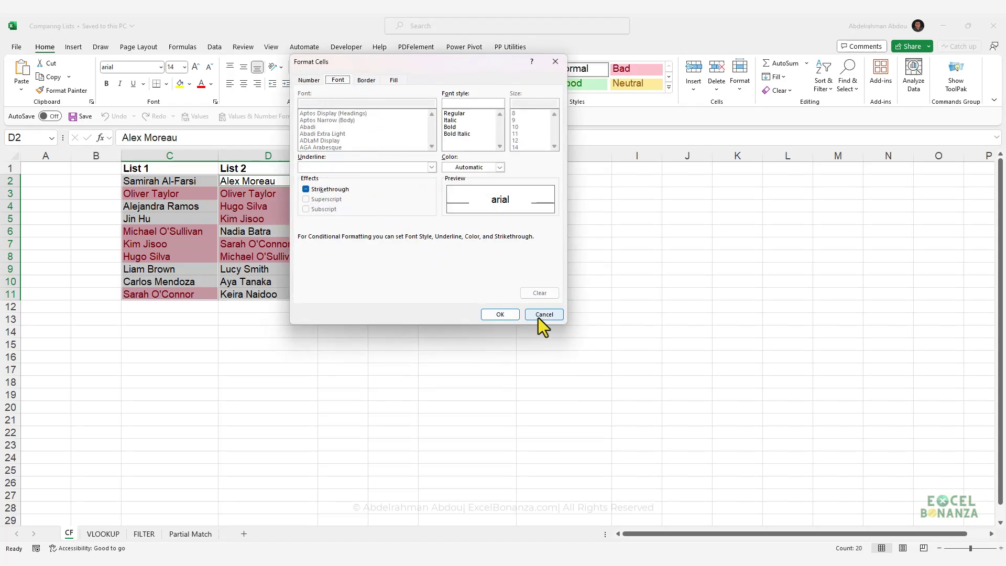
pyautogui.click(539, 316)
pyautogui.click(457, 220)
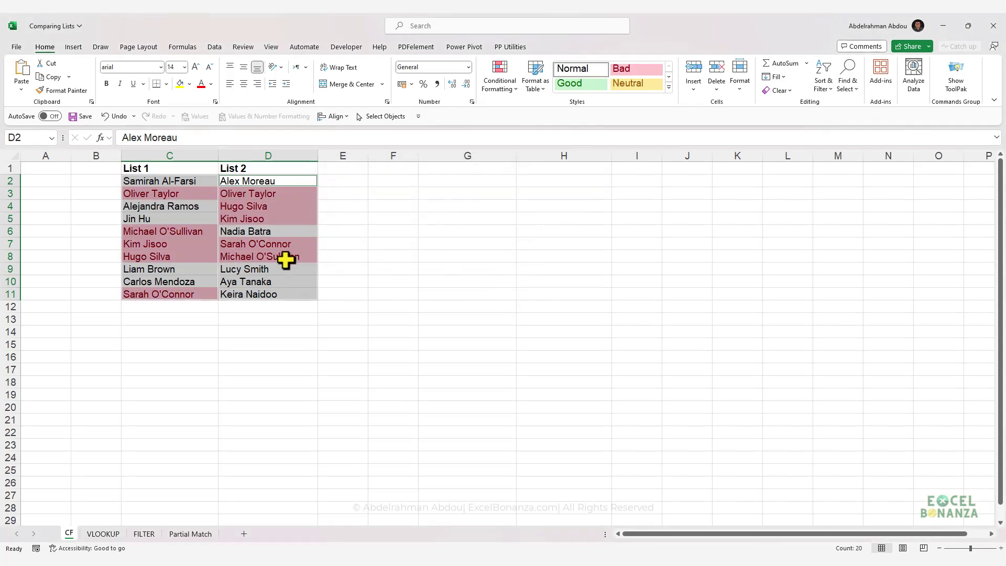
pyautogui.click(257, 307)
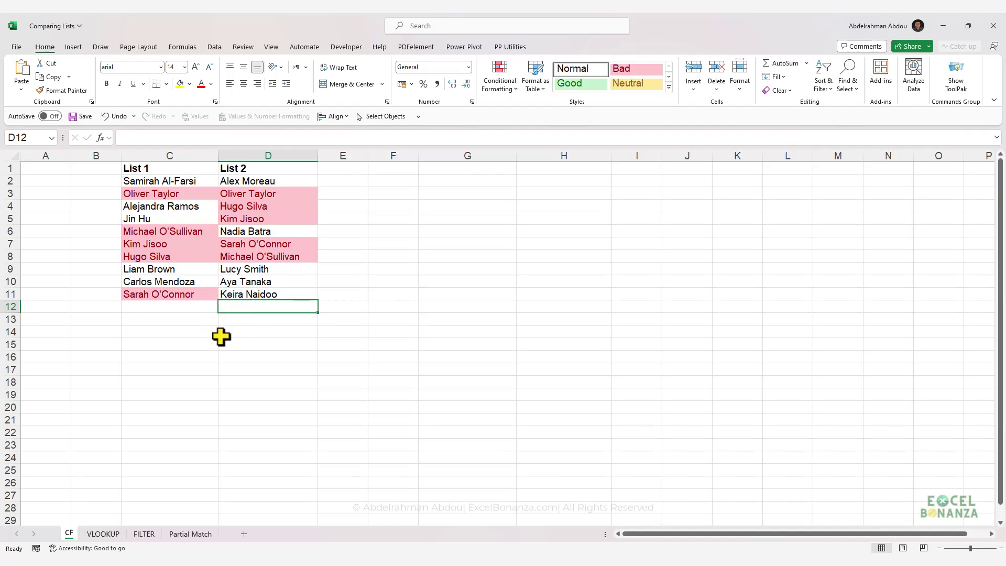
# Step: Undo the duplicate highlighting and instead highlight the unique values in both lists with Light Red Fill with Dark Red Text
pyautogui.hotkey('ctrl', 'z')
pyautogui.click(499, 81)
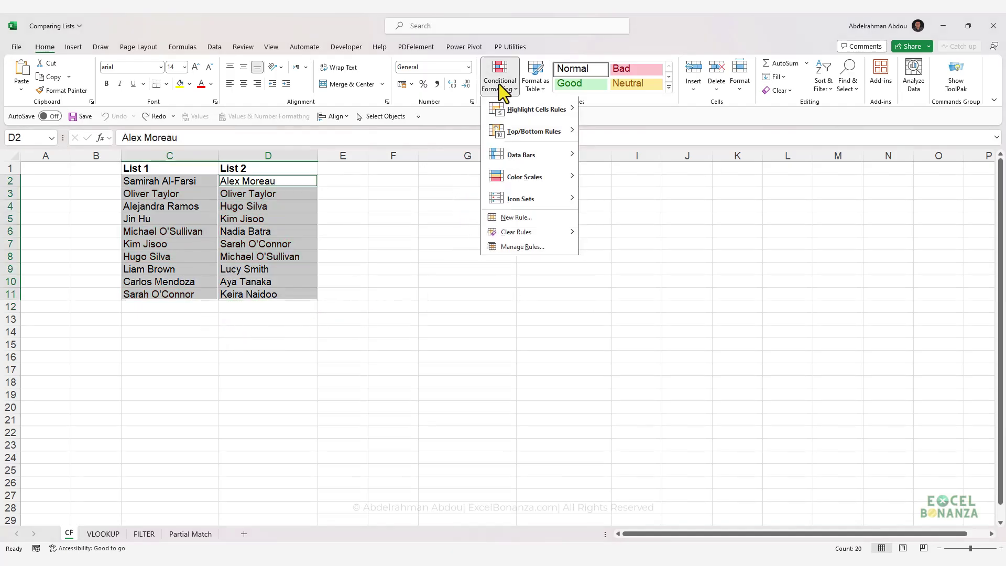
pyautogui.moveTo(545, 113)
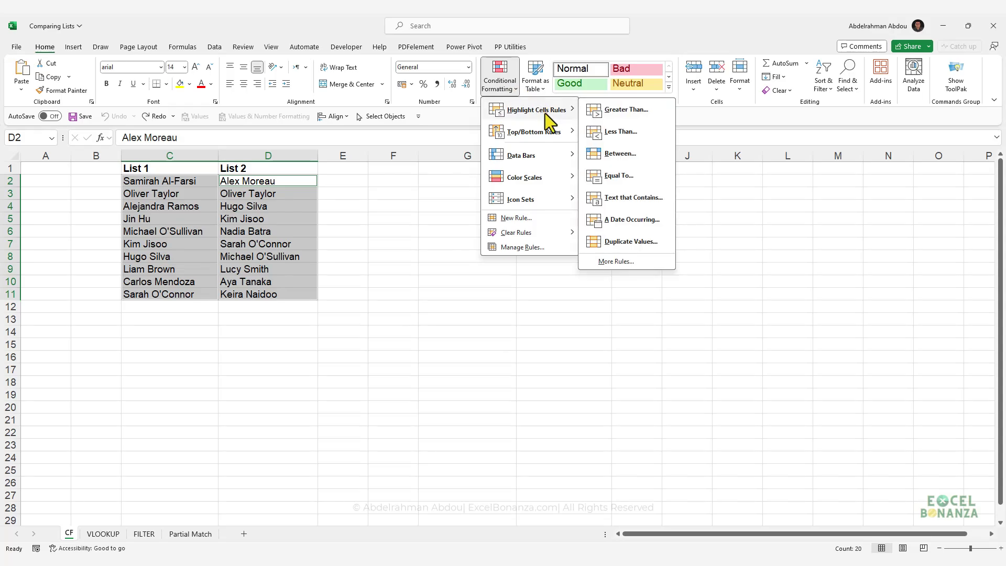
pyautogui.click(616, 241)
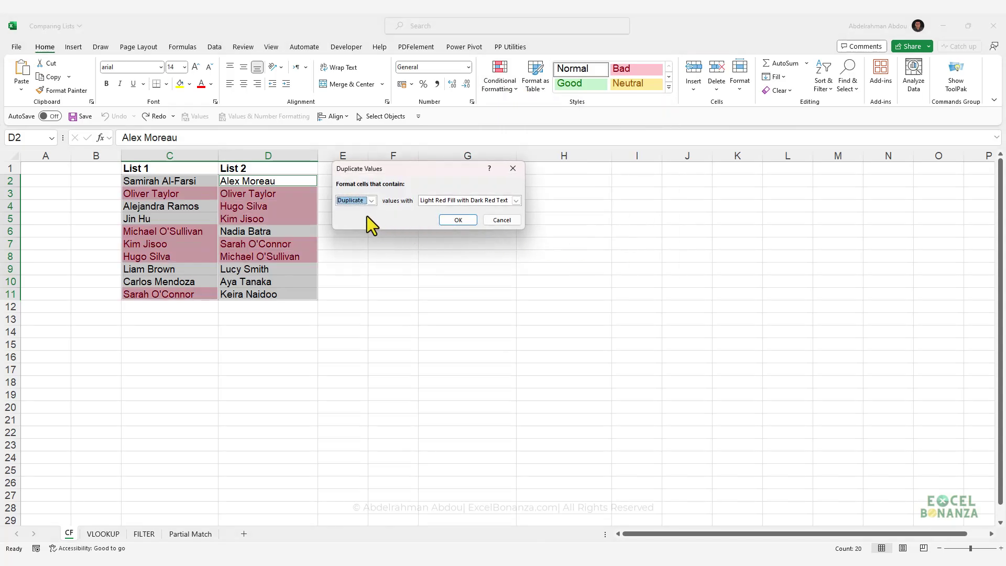
pyautogui.click(360, 217)
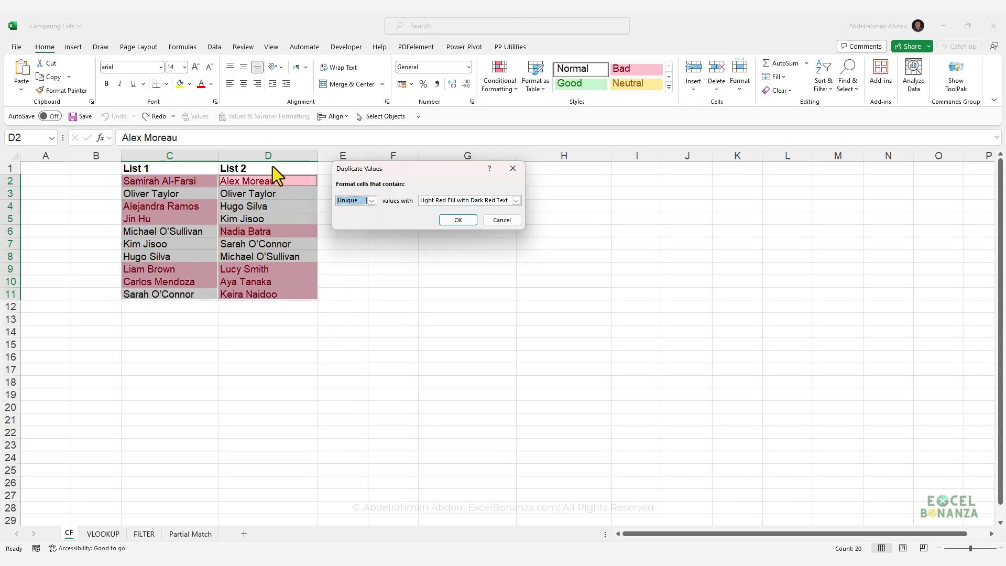
pyautogui.click(457, 220)
pyautogui.click(163, 180)
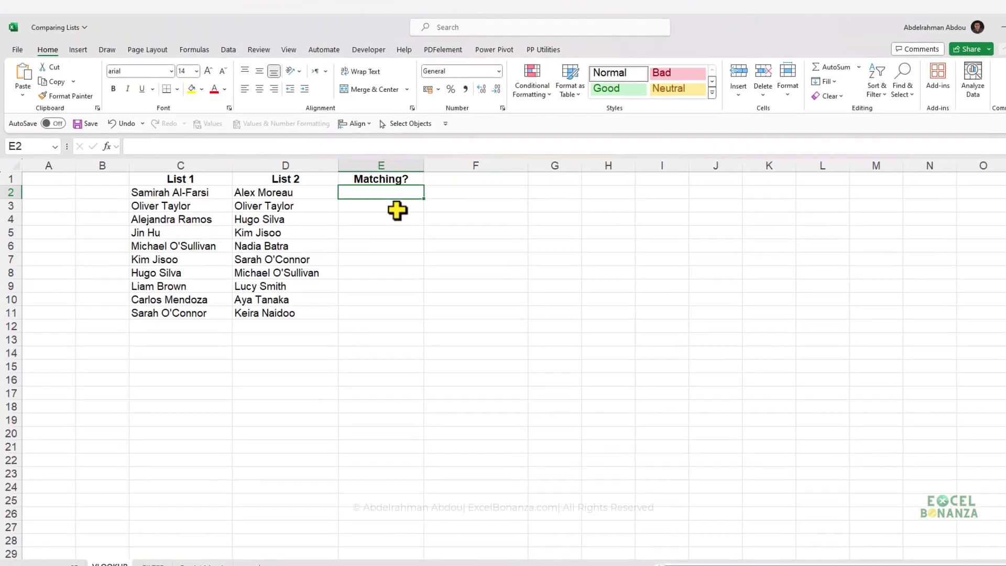
# Step: On the VLOOKUP sheet, enter =VLOOKUP(C2,$D$2:$D$11,1,FALSE) in cell E2 under Matching?
pyautogui.write('=')
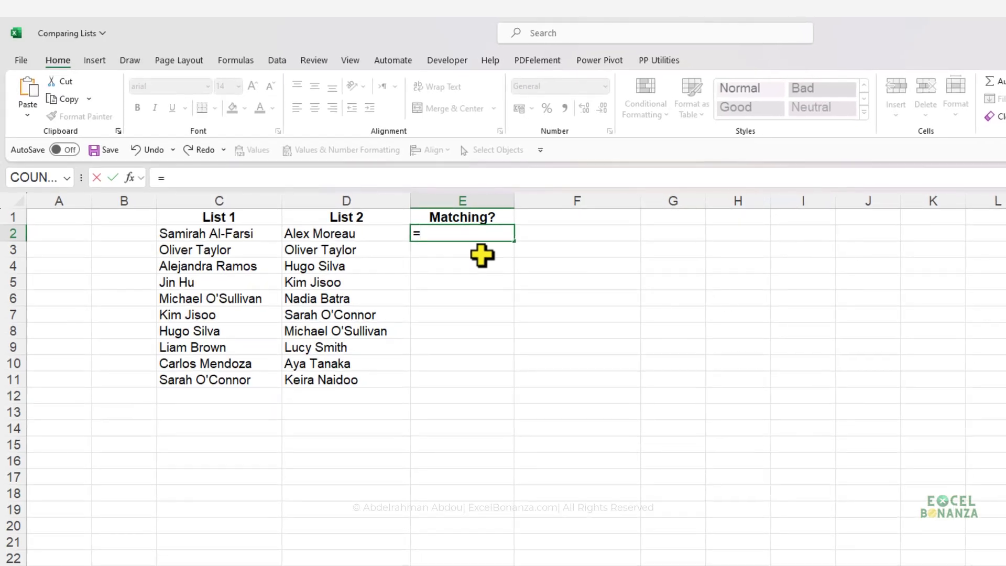
pyautogui.write('VLOOKUP(')
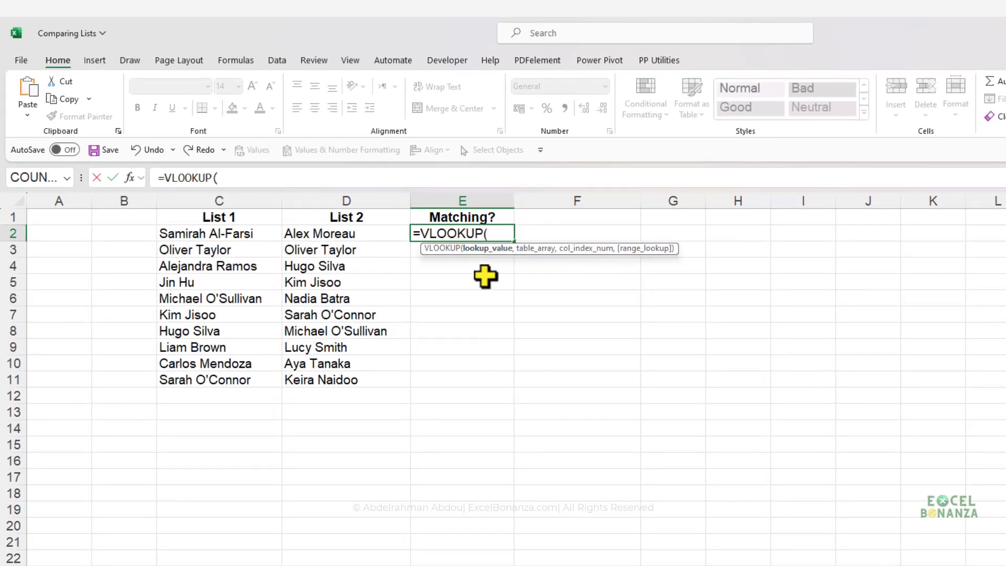
pyautogui.click(223, 235)
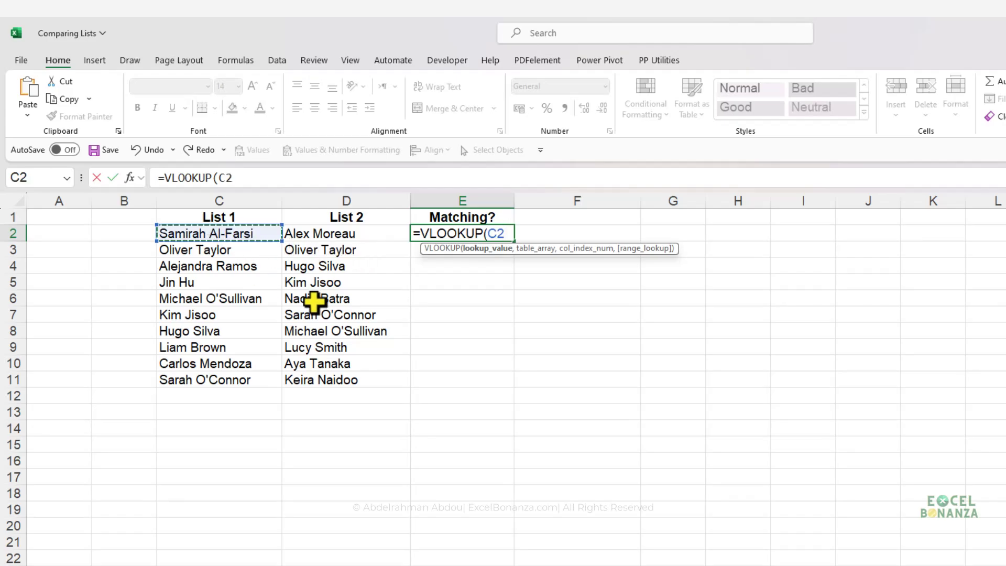
pyautogui.write(',')
pyautogui.moveTo(340, 236); pyautogui.dragTo(332, 379)
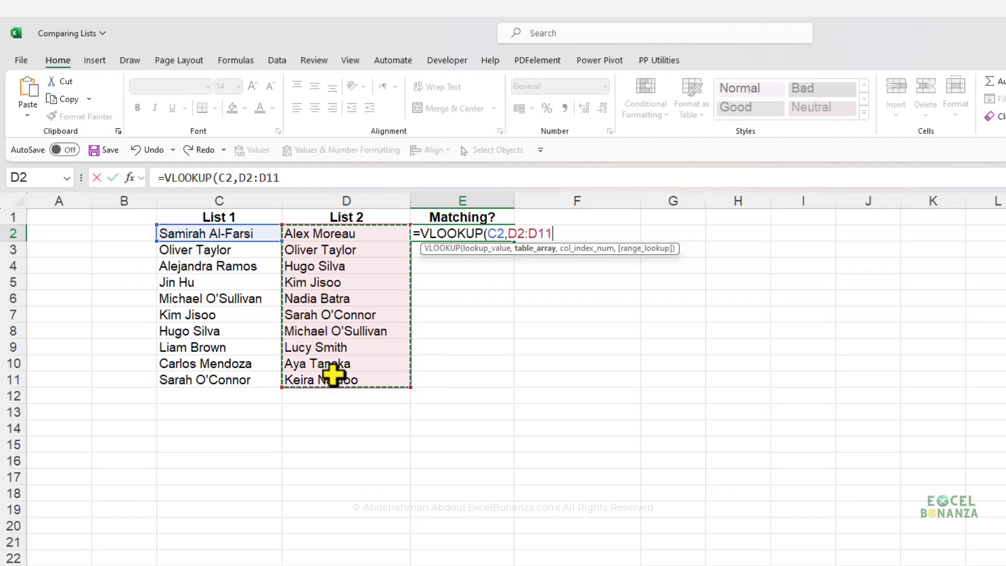
pyautogui.press('F4')
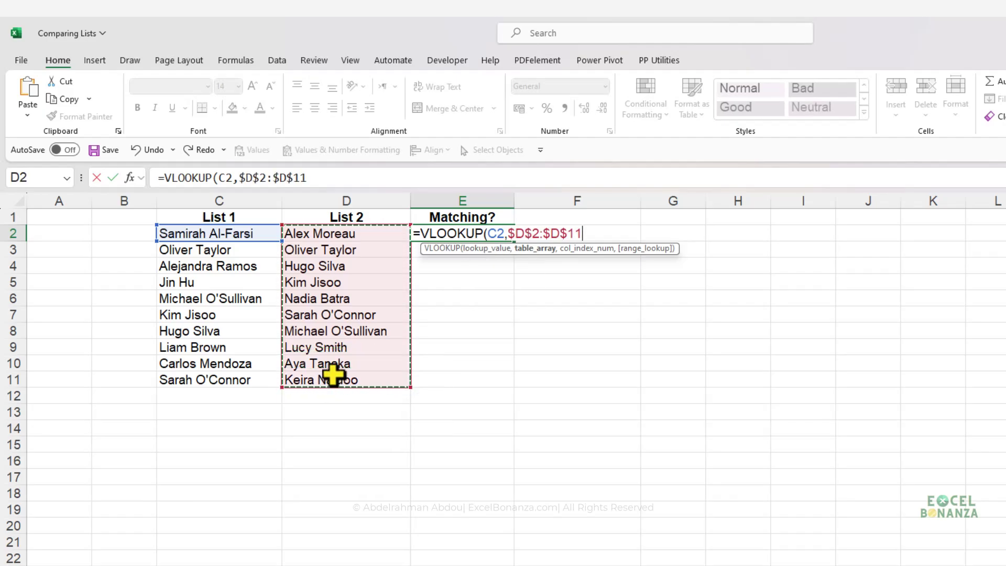
pyautogui.write(',')
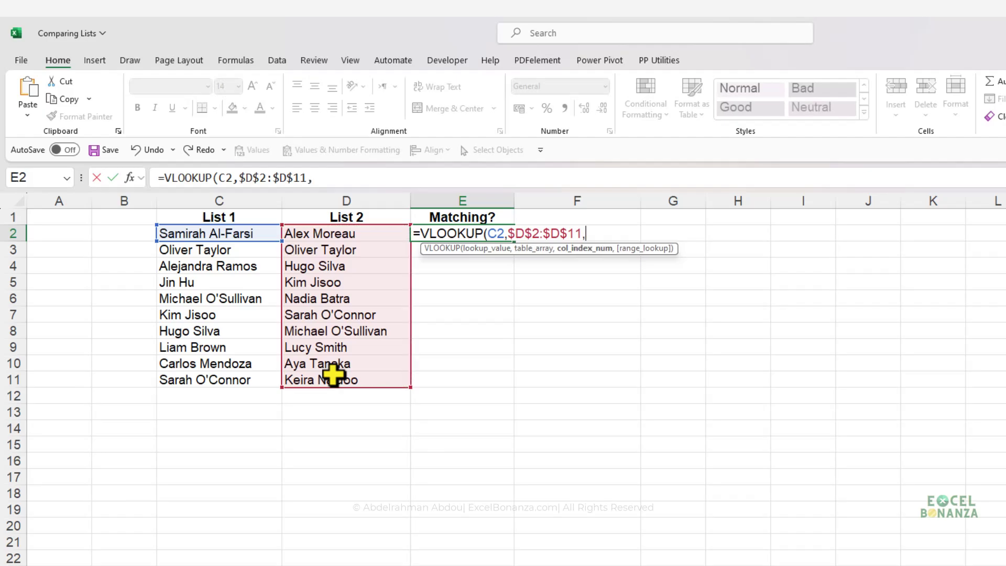
pyautogui.write('1,FALSE')
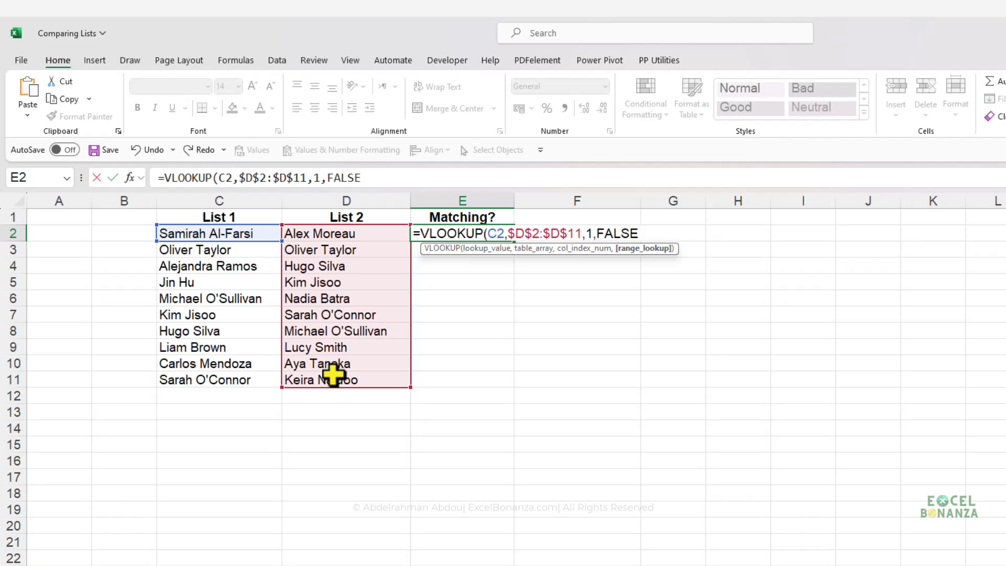
pyautogui.press('Return')
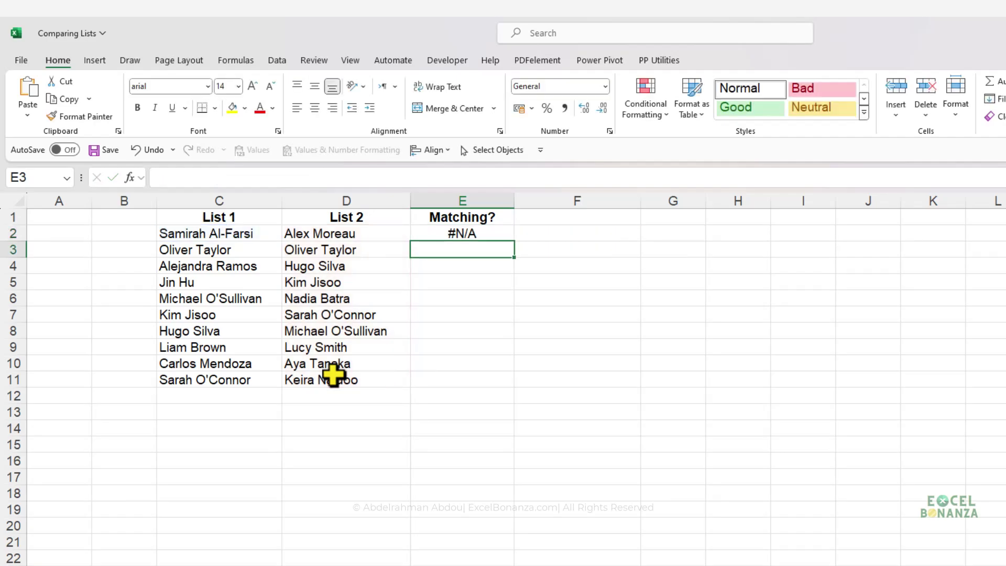
# Step: Fill the VLOOKUP formula from E2 down to E11 and check the results in the first rows
pyautogui.click(478, 230)
pyautogui.moveTo(514, 240); pyautogui.dragTo(484, 385)
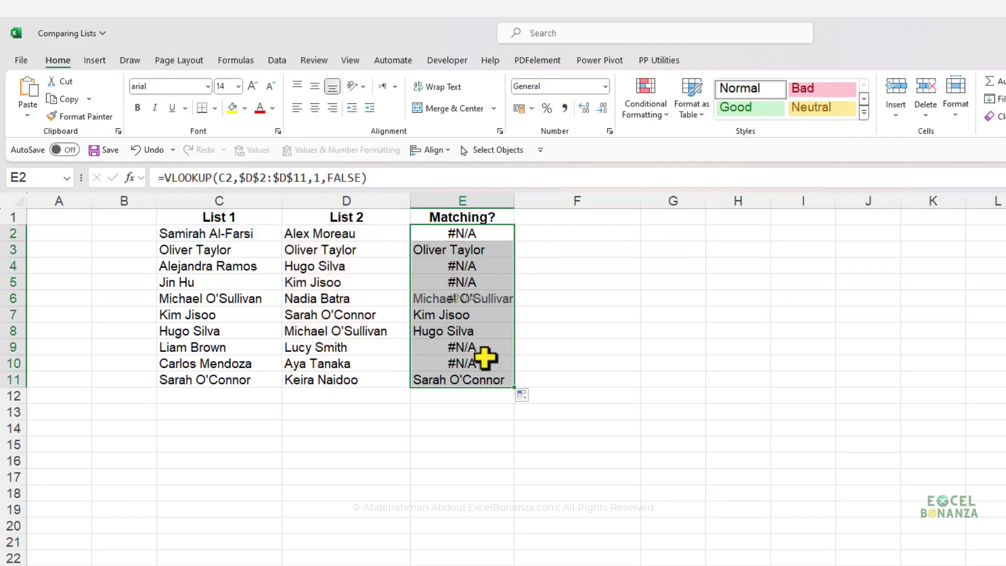
pyautogui.click(478, 309)
pyautogui.click(479, 253)
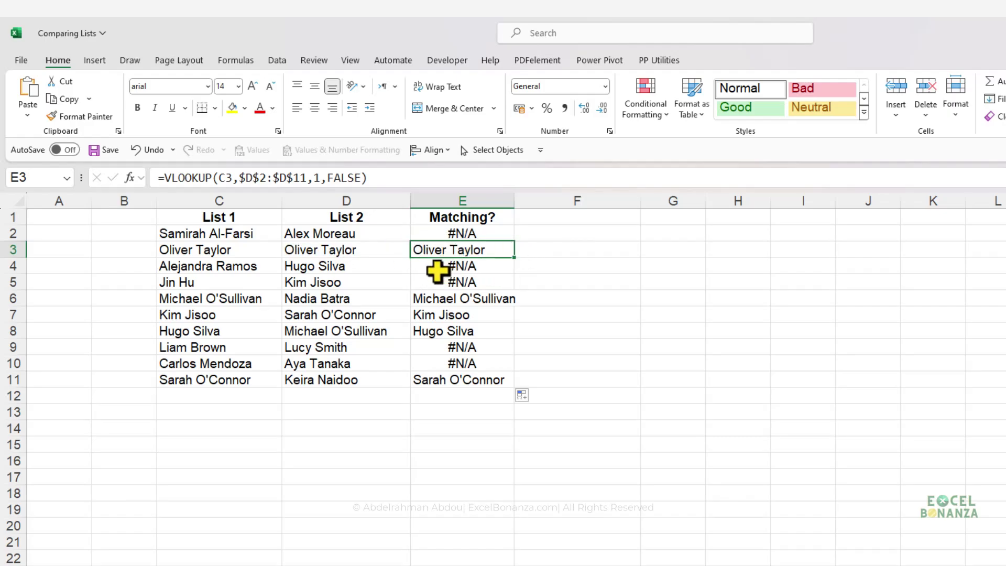
pyautogui.click(438, 270)
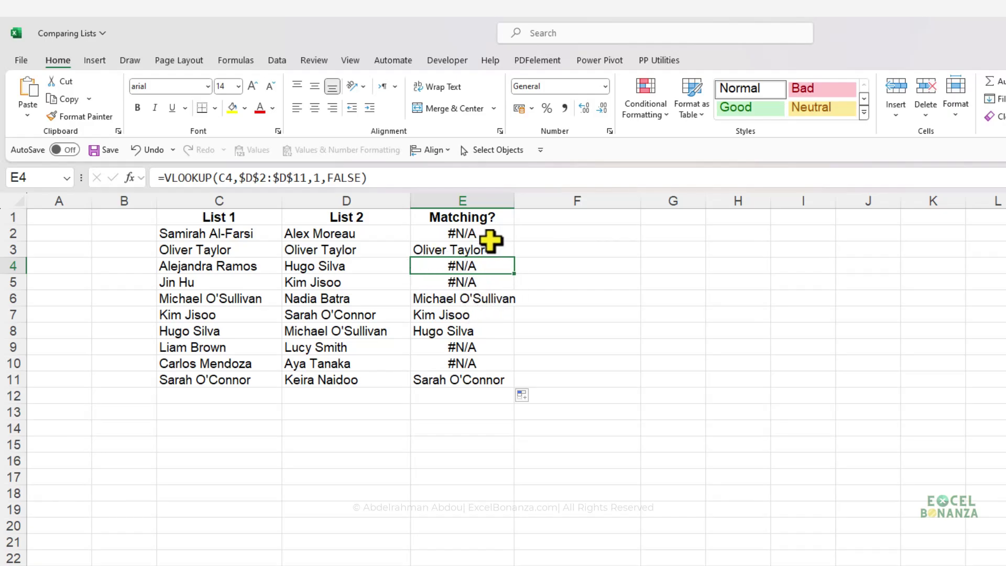
# Step: Wrap the E2 lookup in ISNA so the formula reads =ISNA(VLOOKUP(C2,$D$2:$D$11,1,FALSE))
pyautogui.click(482, 237)
pyautogui.click(162, 178)
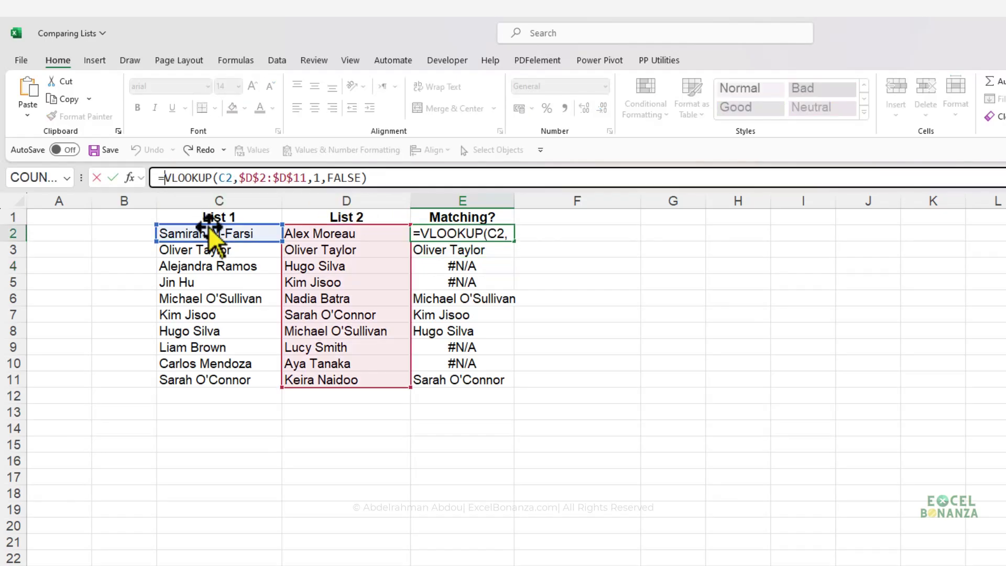
pyautogui.write('ISN')
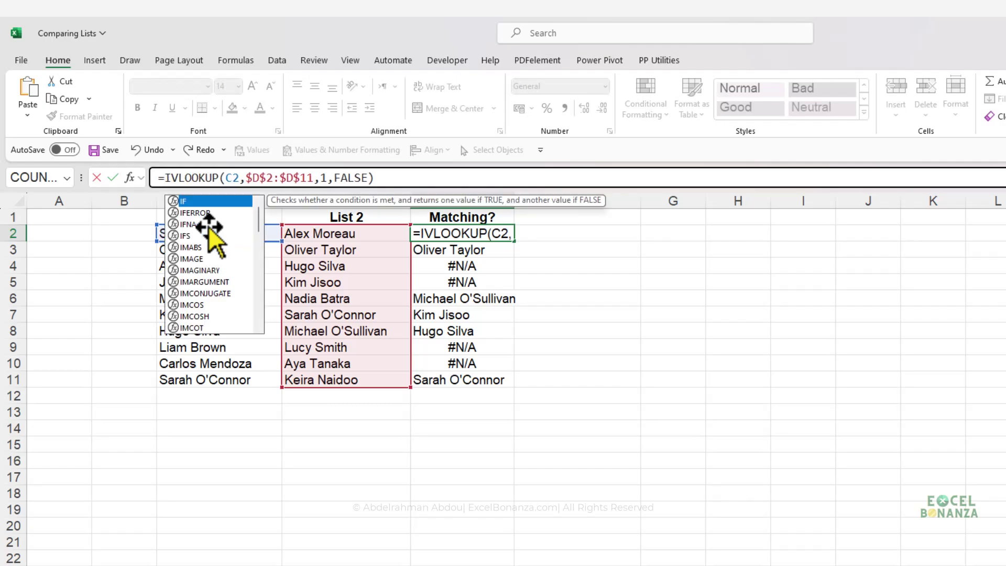
pyautogui.write('A(')
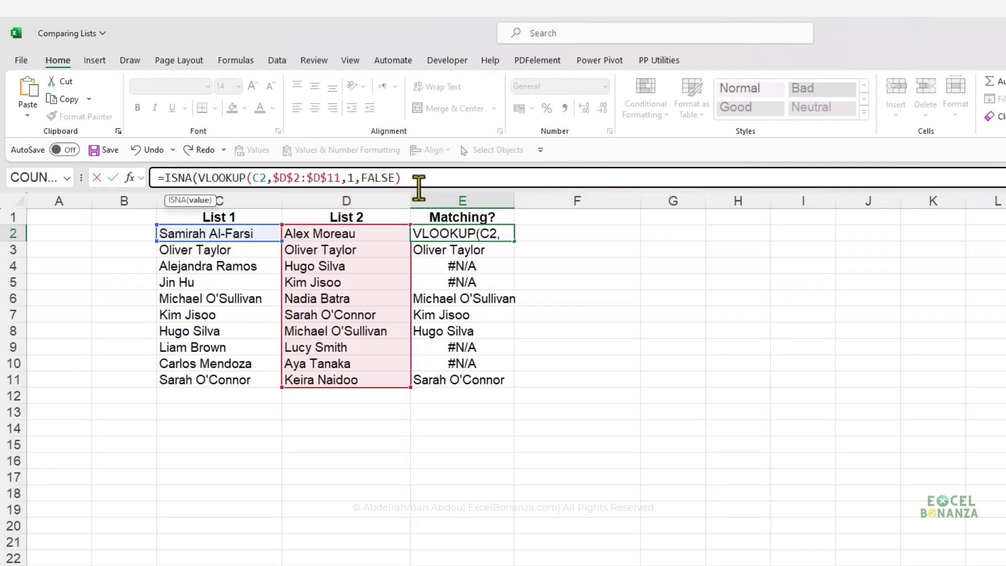
pyautogui.click(420, 179)
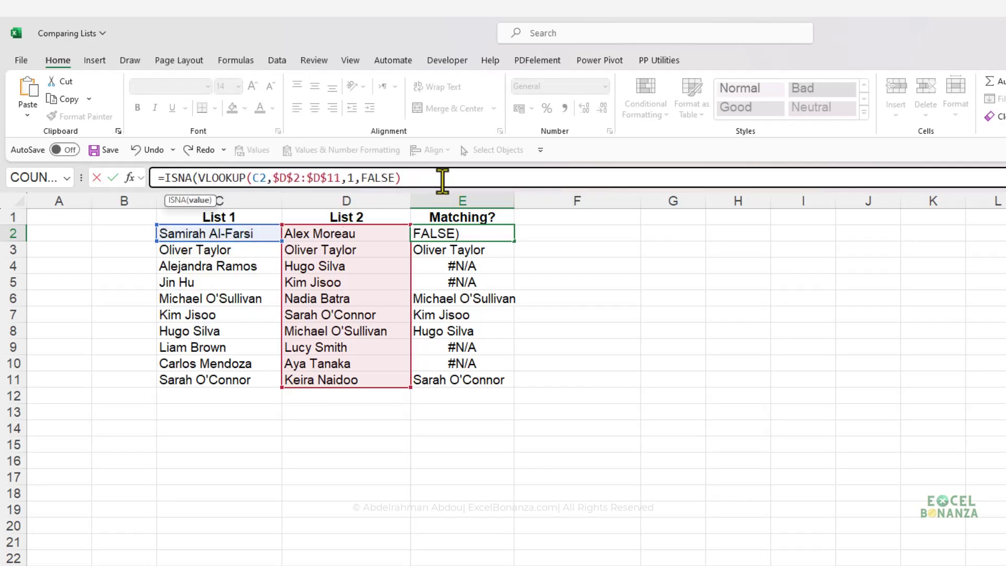
pyautogui.write(')')
pyautogui.press('Return')
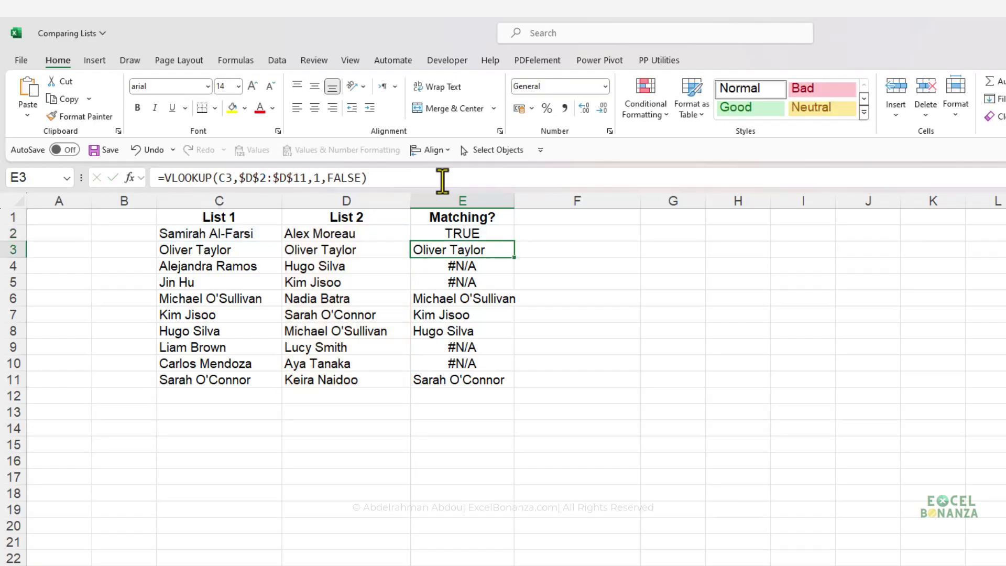
# Step: Fill the ISNA formula from E2 down to E11
pyautogui.click(490, 231)
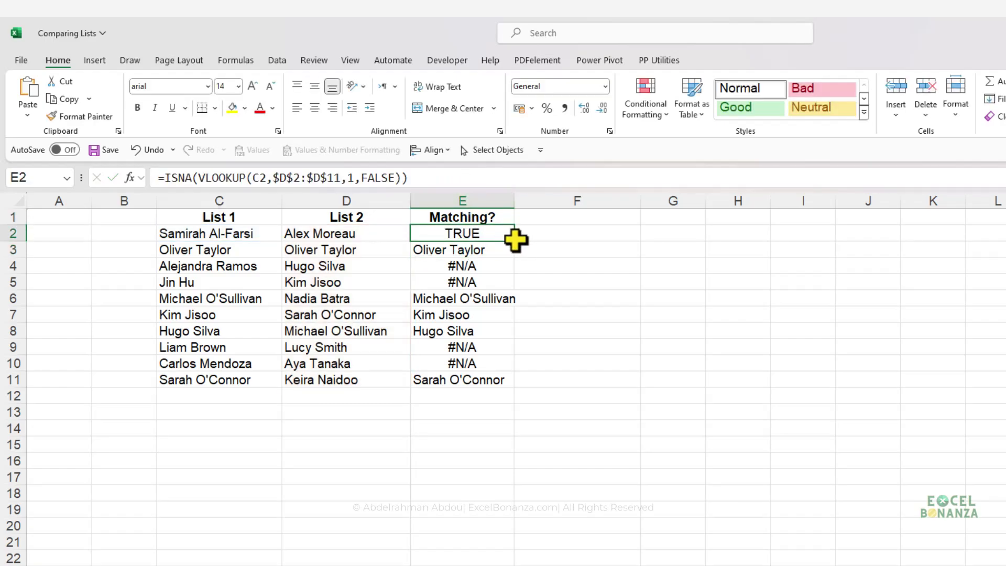
pyautogui.moveTo(514, 240); pyautogui.dragTo(496, 384)
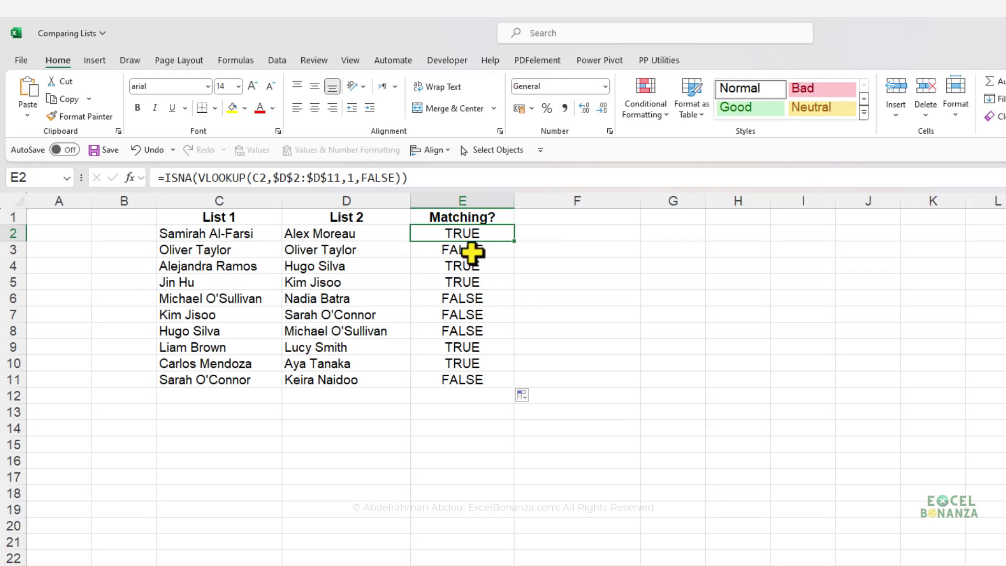
pyautogui.press('Down')
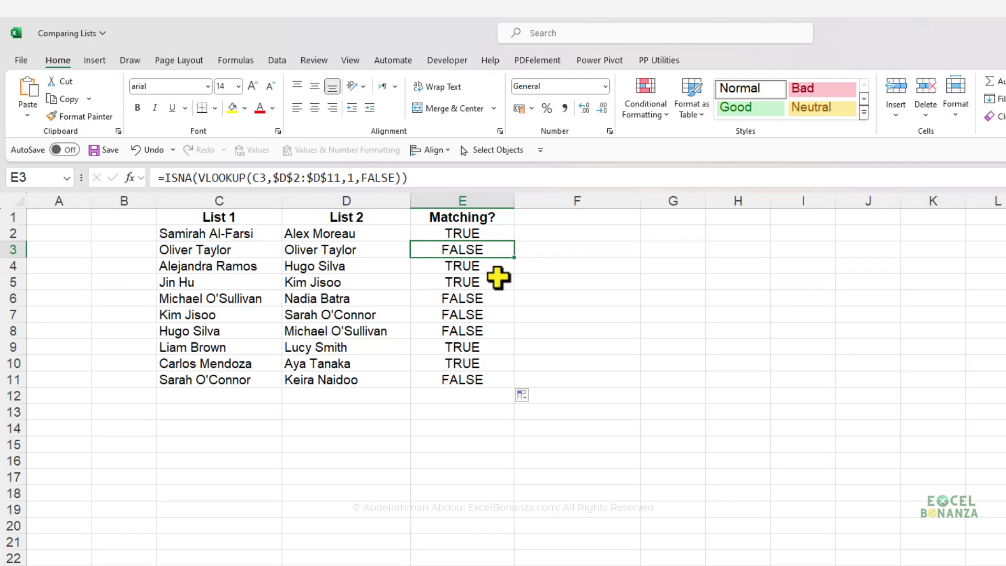
# Step: Wrap the E2 formula in IF so it reads =IF(ISNA(VLOOKUP(C2,$D$2:$D$11,1,FALSE)),"Not Matching","Matching")
pyautogui.click(471, 236)
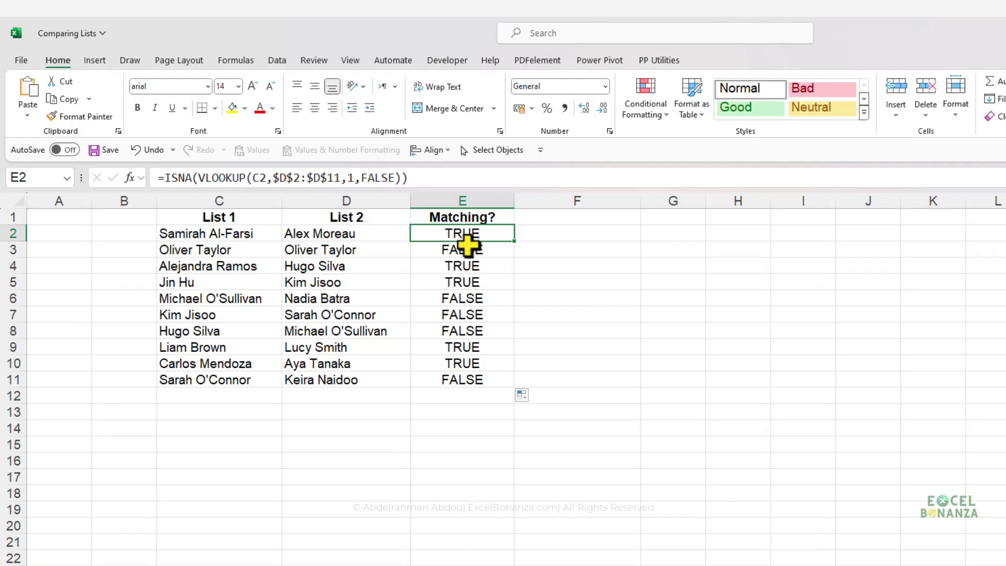
pyautogui.click(479, 250)
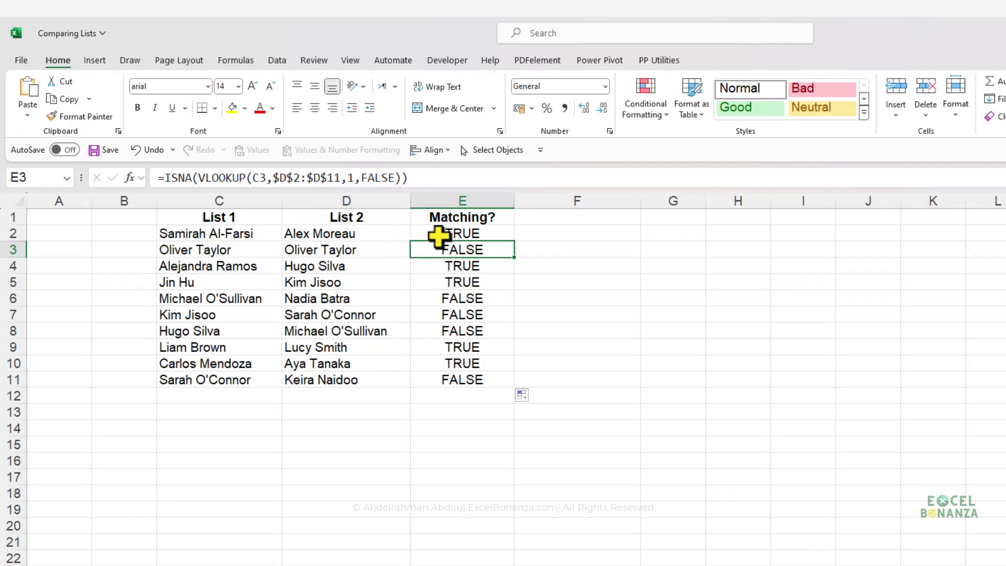
pyautogui.click(440, 234)
pyautogui.click(163, 178)
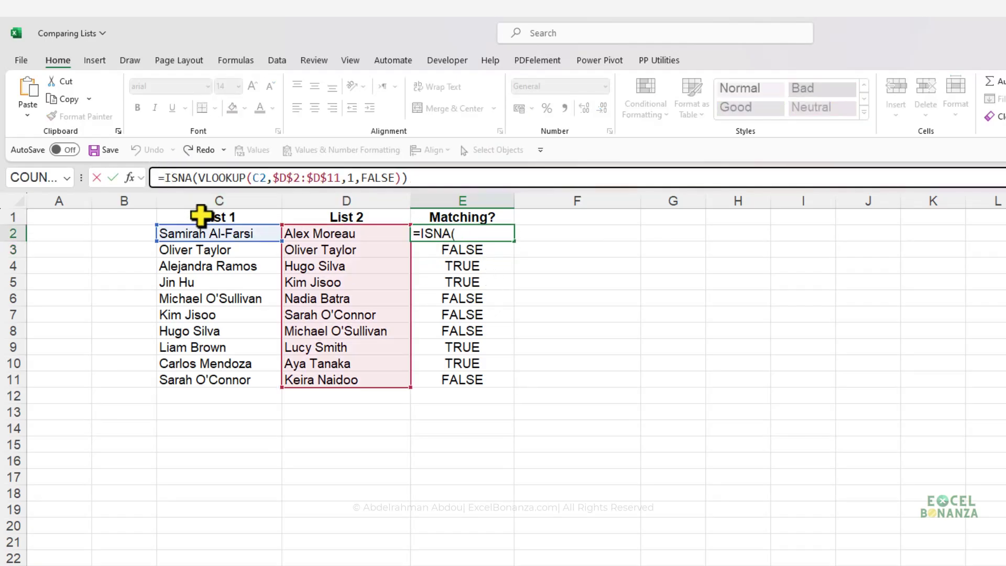
pyautogui.write('IF(')
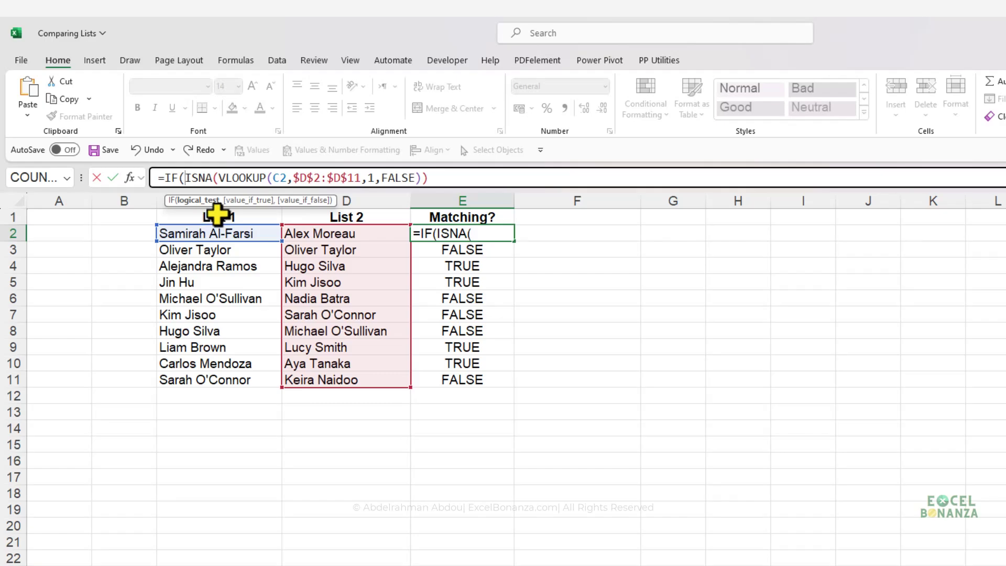
pyautogui.click(432, 178)
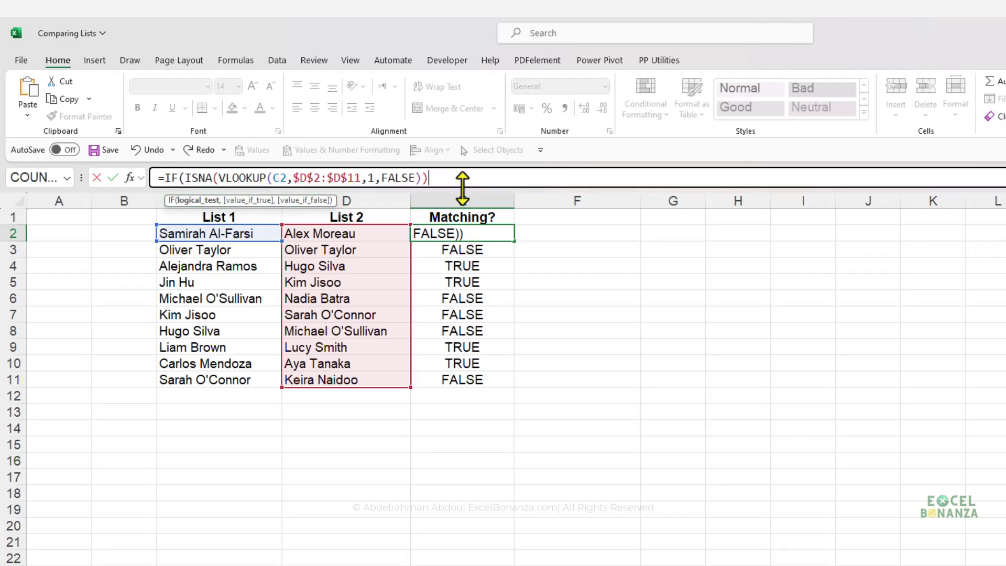
pyautogui.write(',')
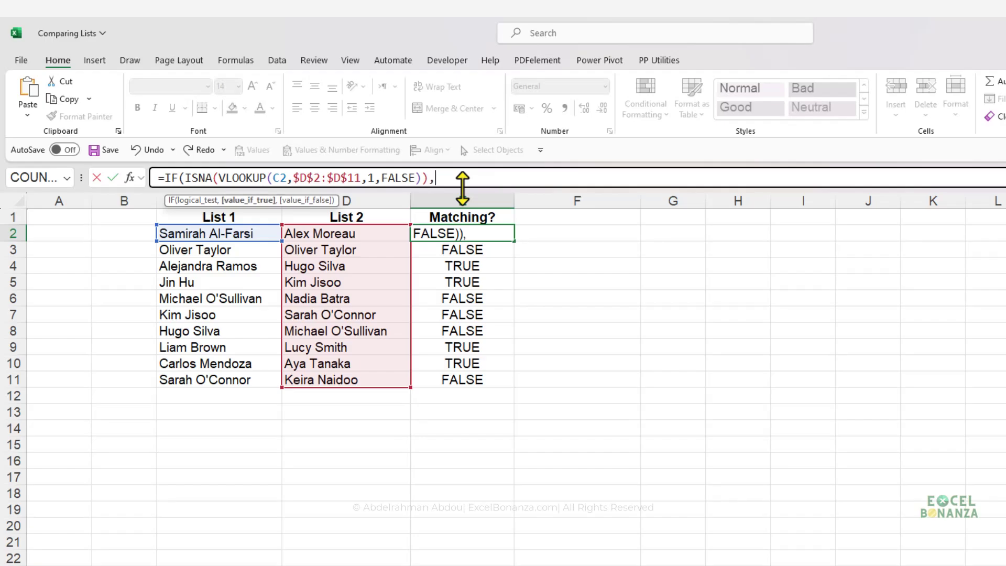
pyautogui.write('"Not Matching')
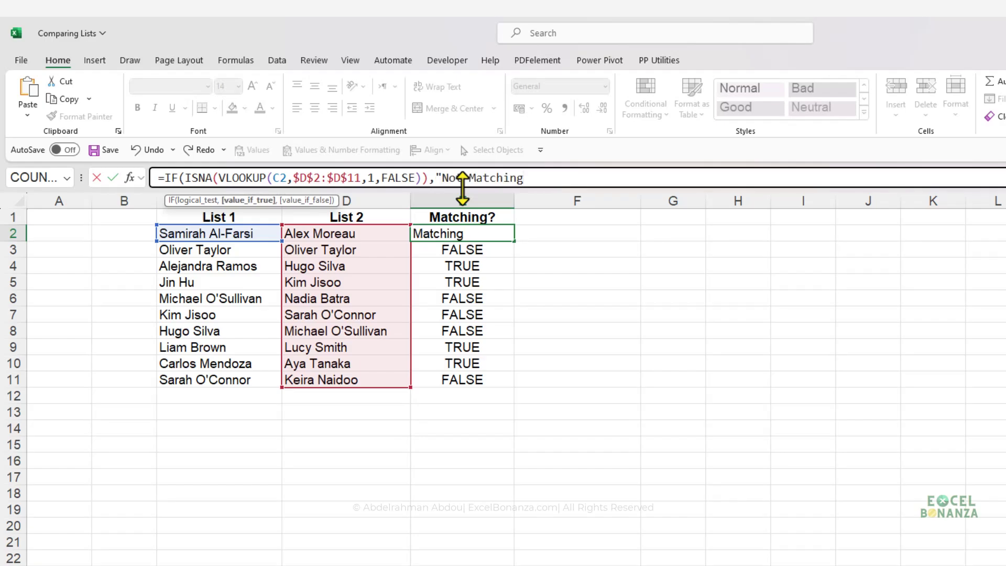
pyautogui.write('","')
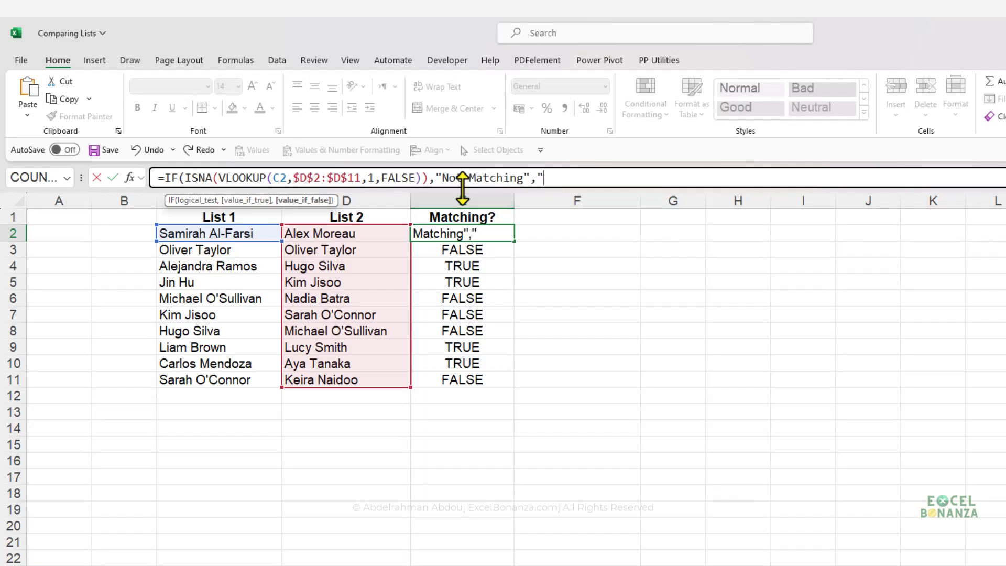
pyautogui.write('Matching")')
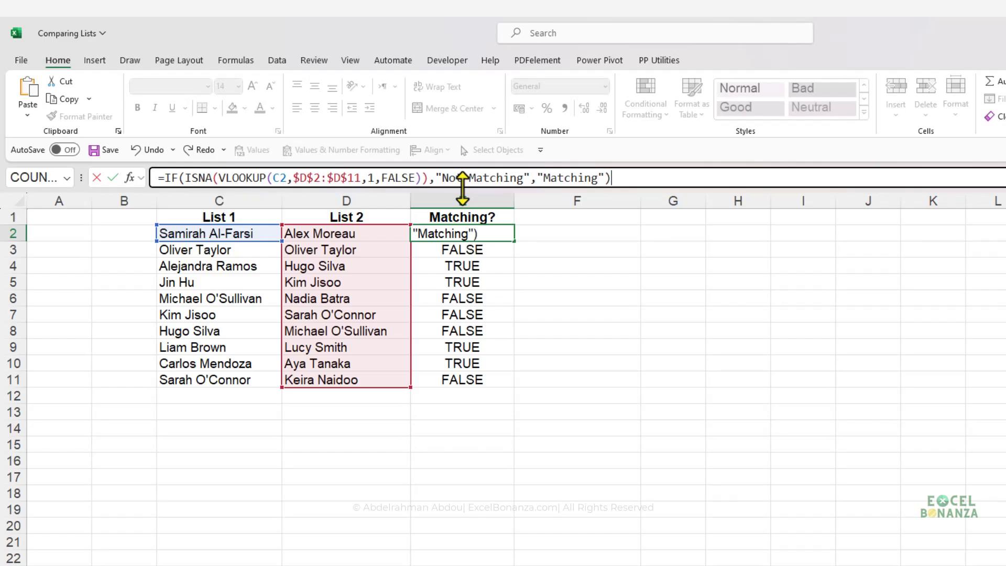
pyautogui.press('Return')
# Step: Fill the IF formula from E2 down to E11
pyautogui.click(500, 234)
pyautogui.moveTo(513, 241); pyautogui.dragTo(495, 387)
pyautogui.click(476, 263)
pyautogui.click(475, 239)
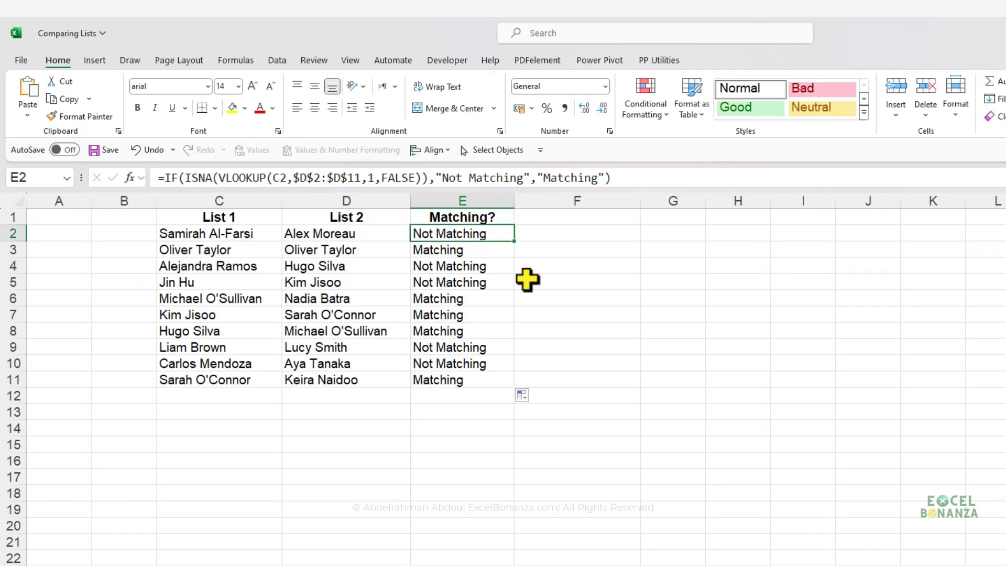
# Step: Give List 1 (C2:C11) a light orange fill through a conditional formatting rule with the formula =ISNA(VLOOKUP(C2,$D$2:$D$11,1,FALSE))
pyautogui.moveTo(429, 178); pyautogui.dragTo(180, 188)
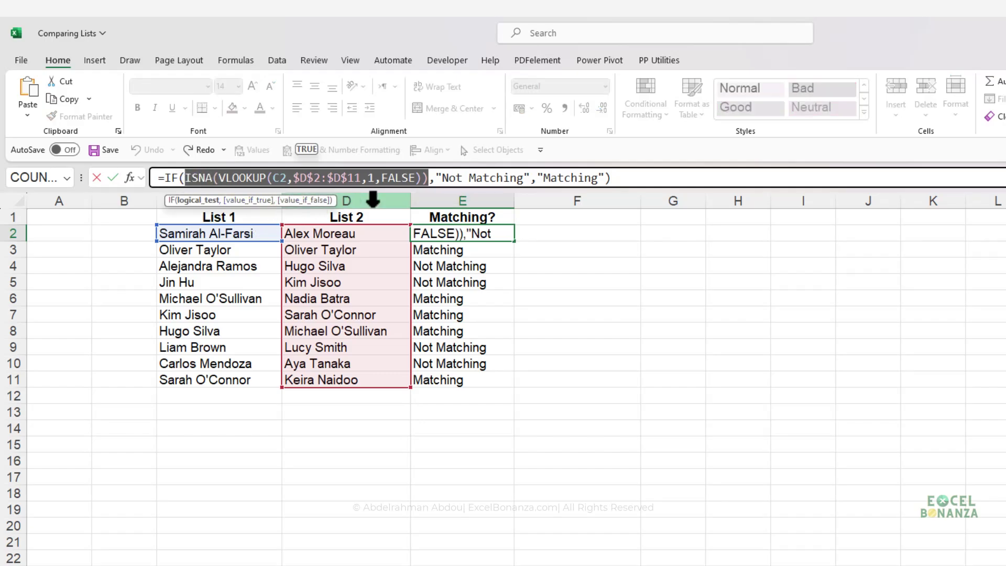
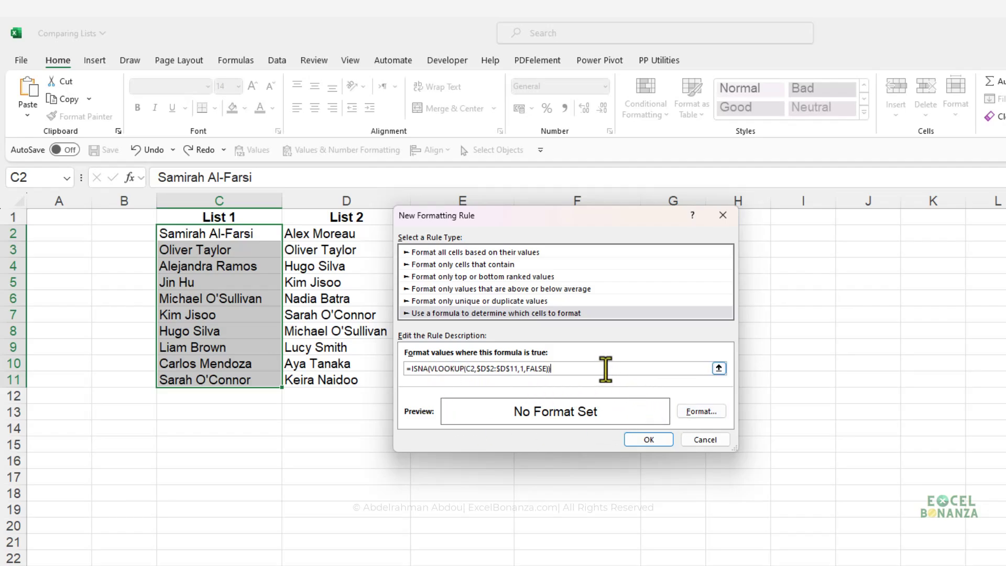
pyautogui.click(684, 409)
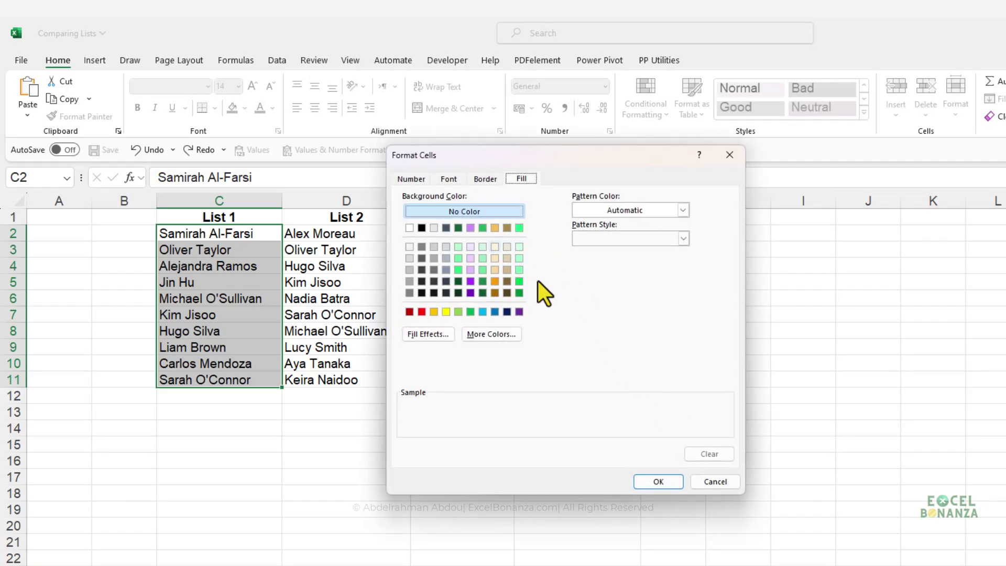
pyautogui.click(494, 246)
pyautogui.click(648, 476)
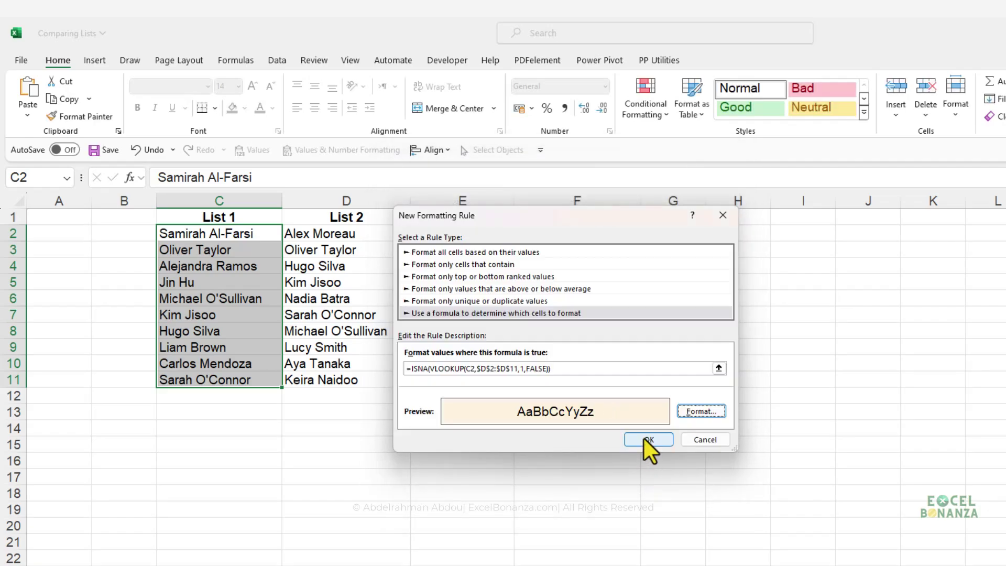
pyautogui.click(643, 438)
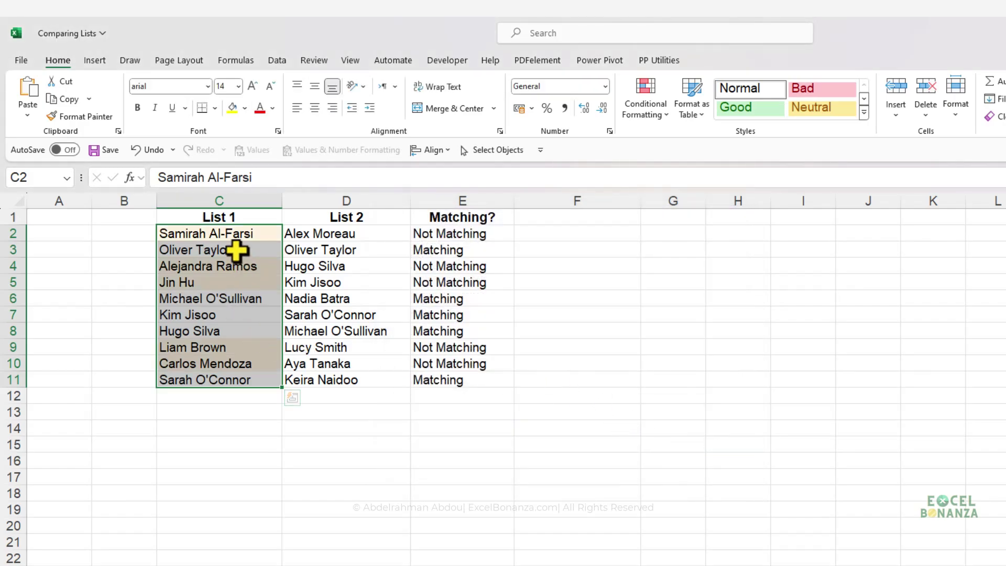
pyautogui.click(233, 233)
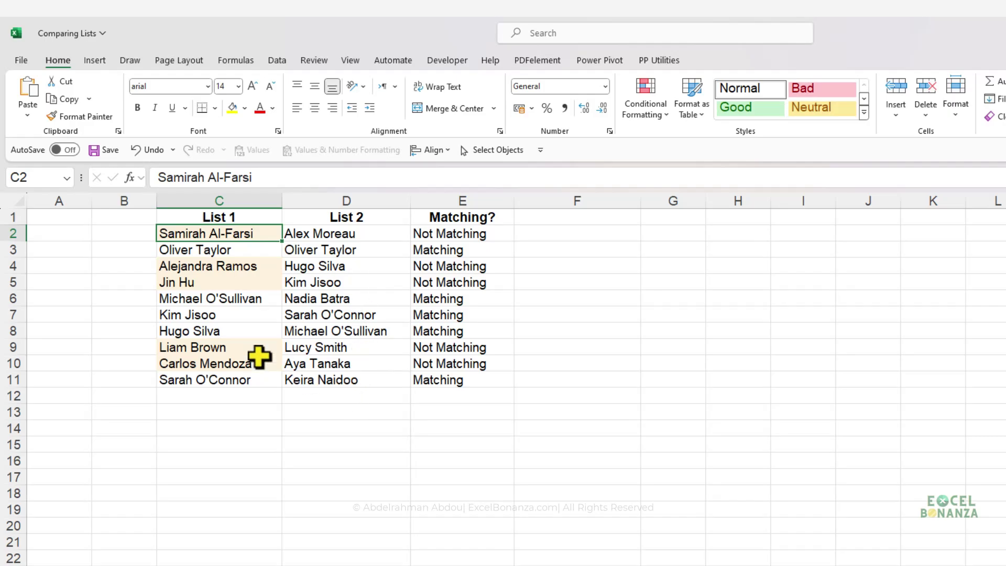
pyautogui.click(210, 266)
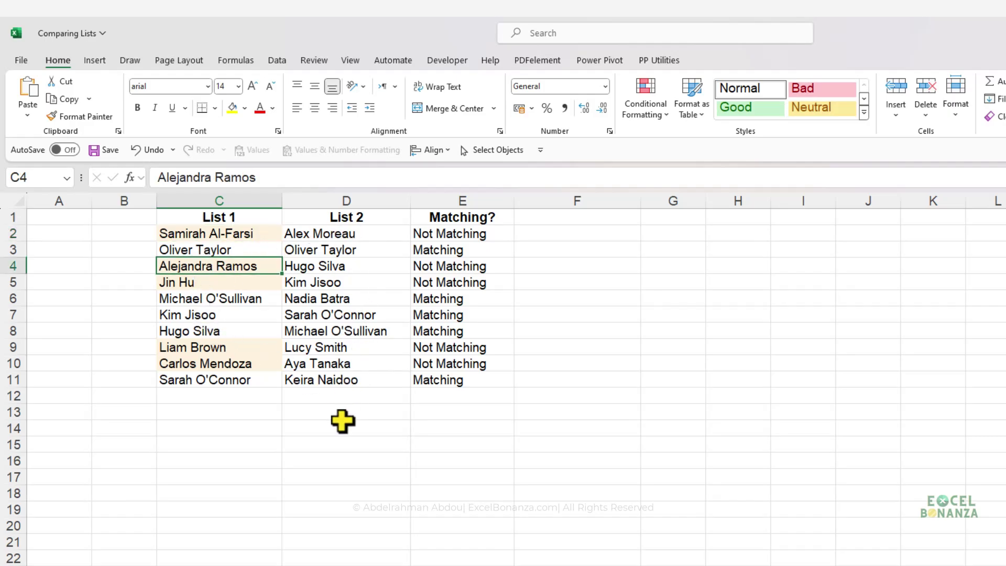
# Step: Edit the conditional formatting rule on C2:C11 so its formula reads =ISNA(VLOOKUP(C2,$D$2:$D$11,1,FALSE))=false
pyautogui.click(241, 231)
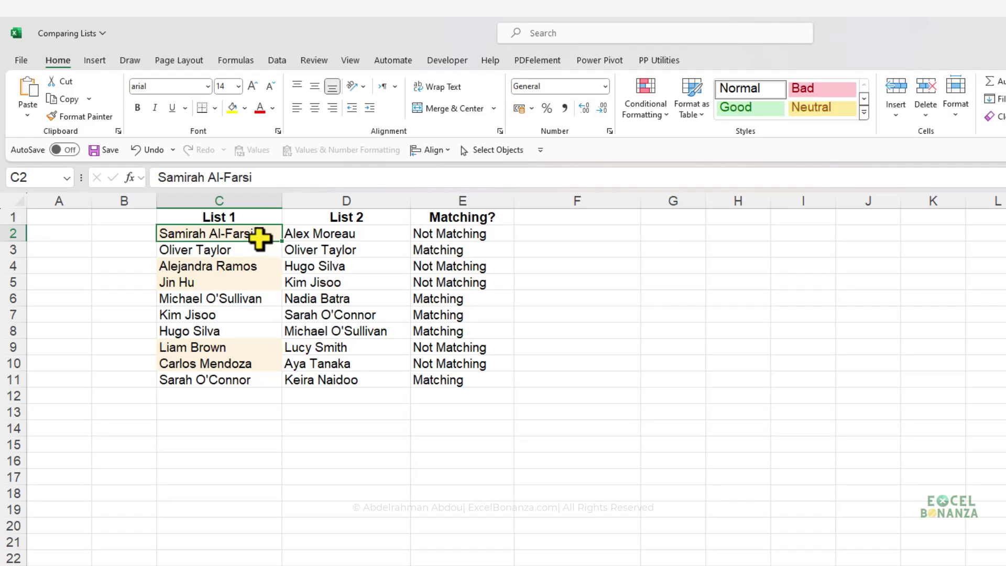
pyautogui.moveTo(253, 235); pyautogui.dragTo(220, 382)
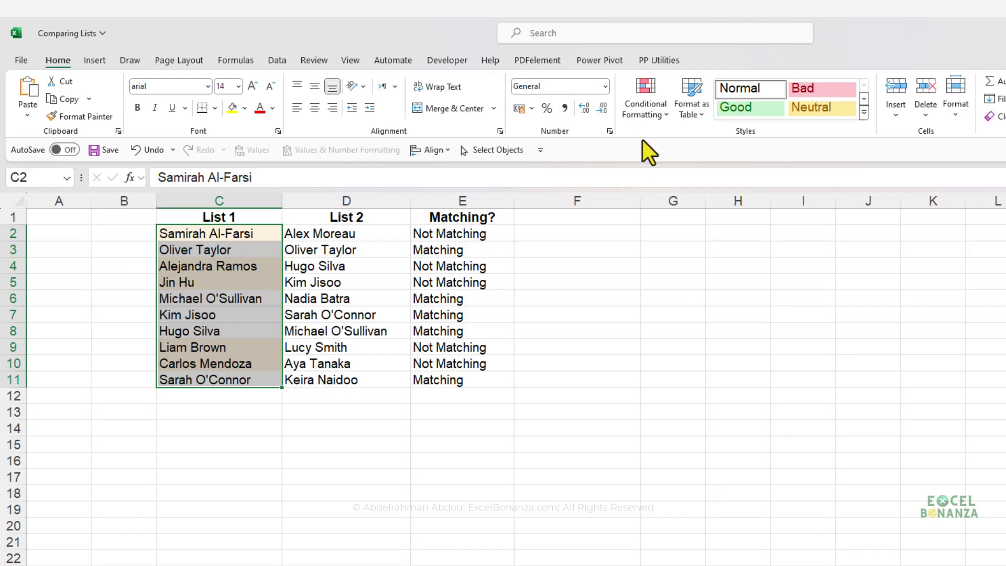
pyautogui.click(646, 110)
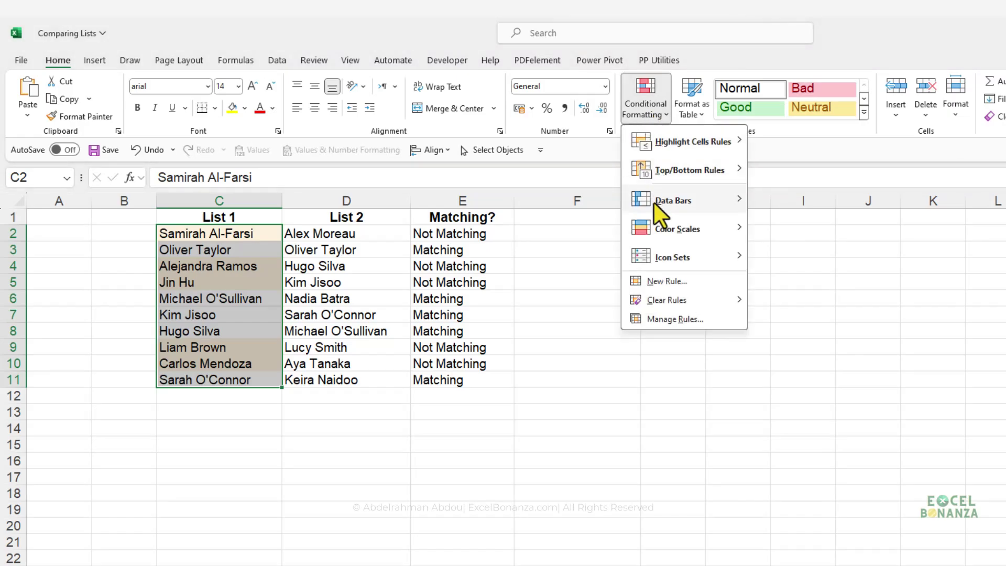
pyautogui.click(664, 319)
pyautogui.click(410, 313)
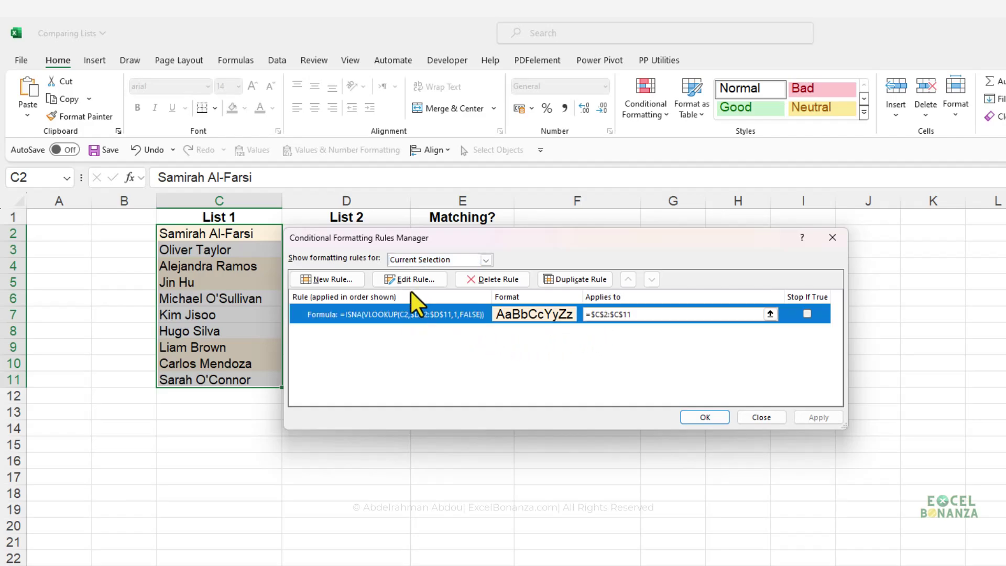
pyautogui.click(414, 279)
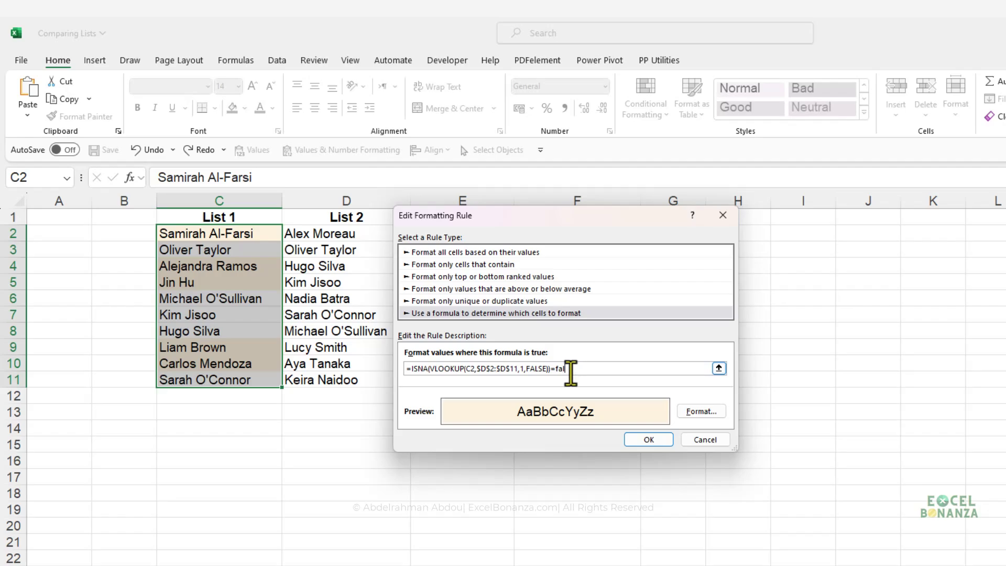
pyautogui.click(640, 440)
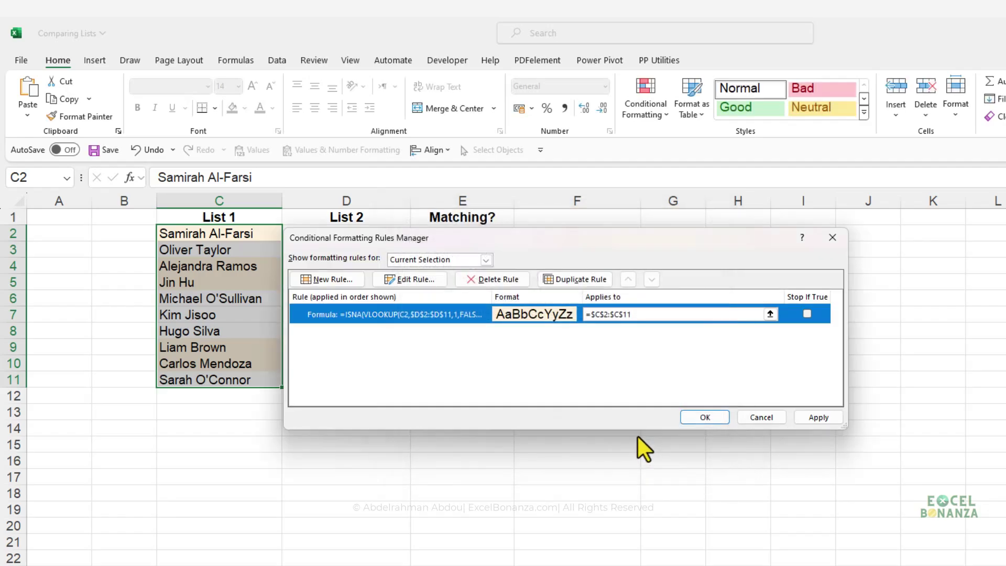
pyautogui.click(691, 414)
pyautogui.click(681, 412)
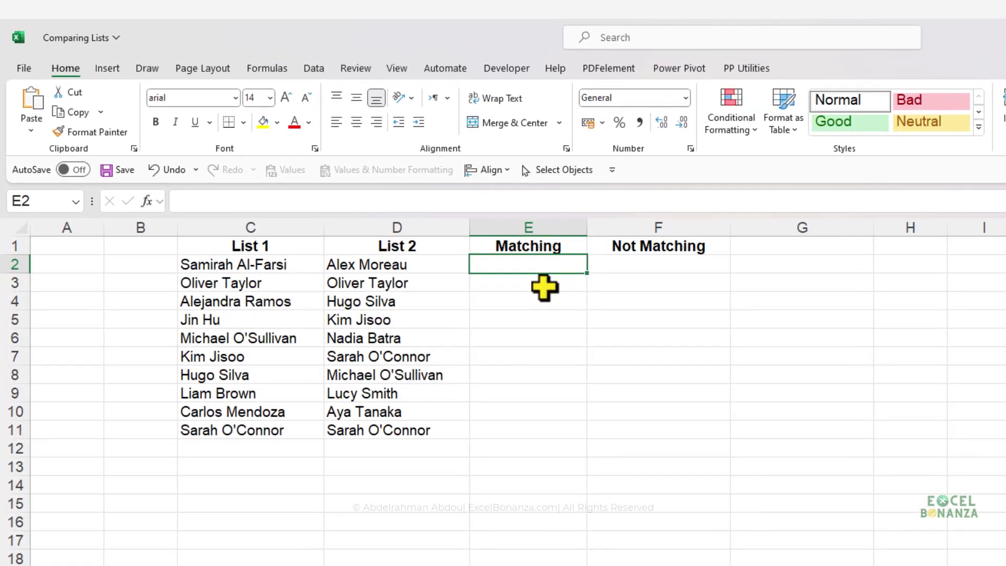
# Step: Enter =COUNTIF(D2:D11,C2:C11) in cell E2 under Matching
pyautogui.write('=co')
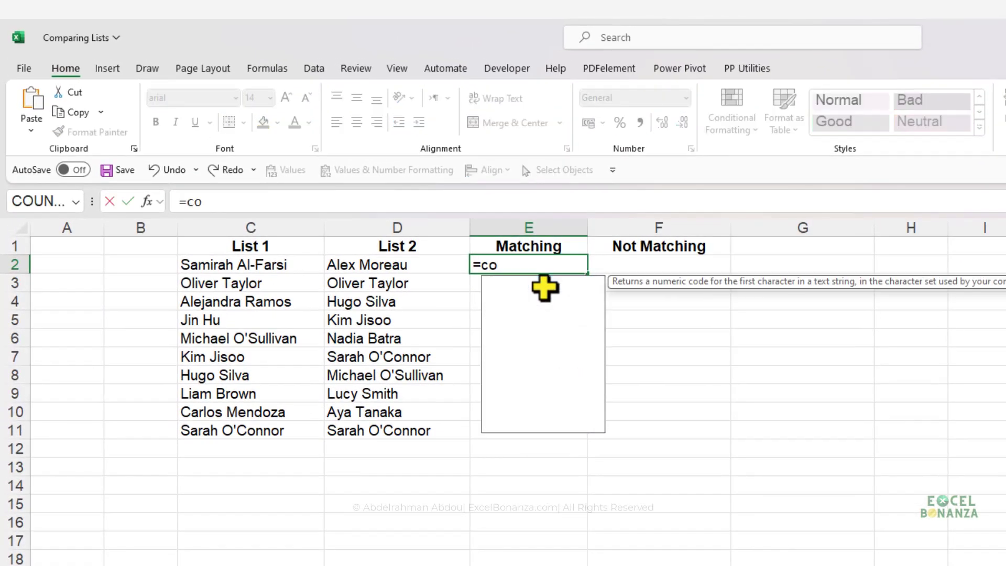
pyautogui.write('untif')
pyautogui.press('Tab')
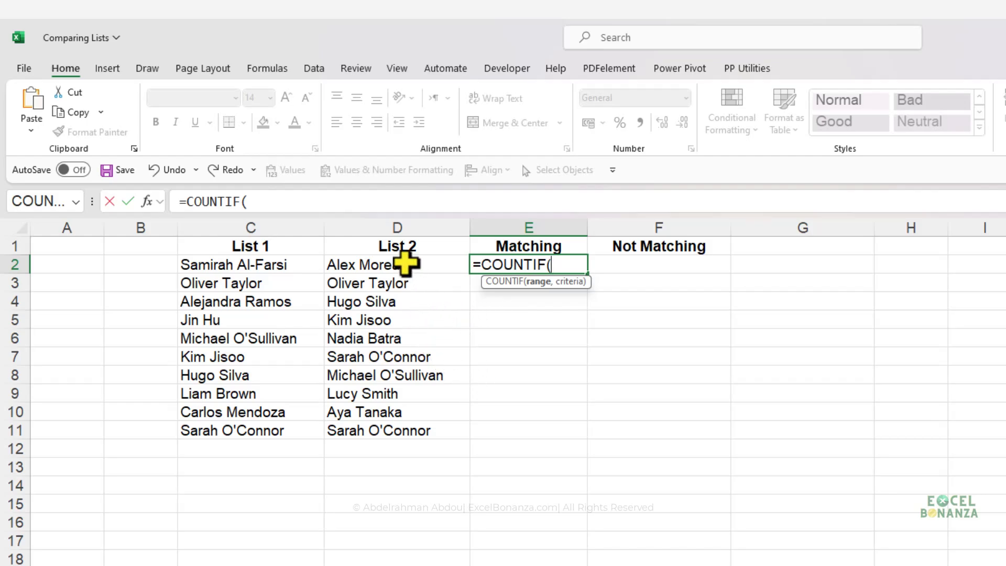
pyautogui.moveTo(400, 263); pyautogui.dragTo(437, 469)
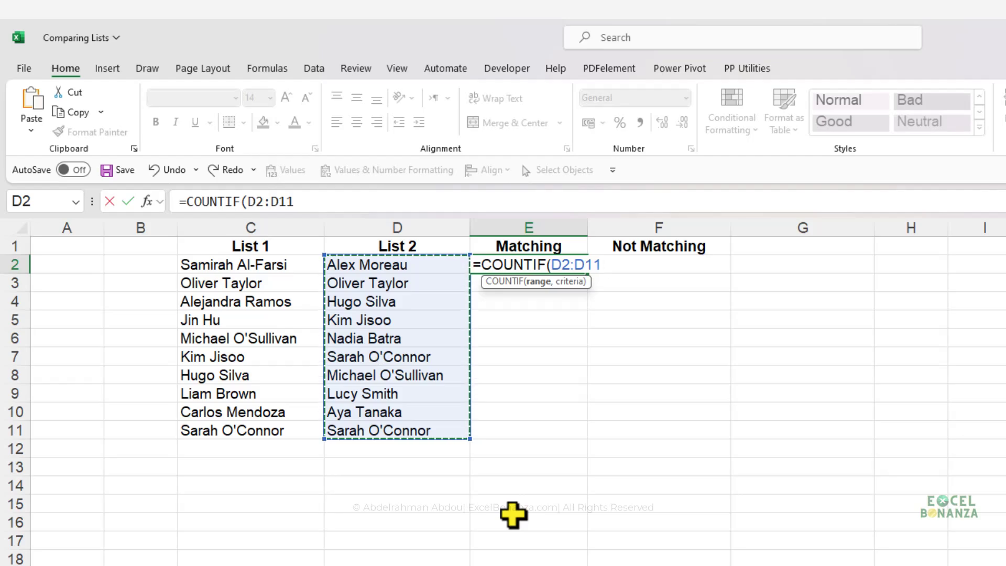
pyautogui.write(',')
pyautogui.moveTo(255, 264); pyautogui.dragTo(285, 439)
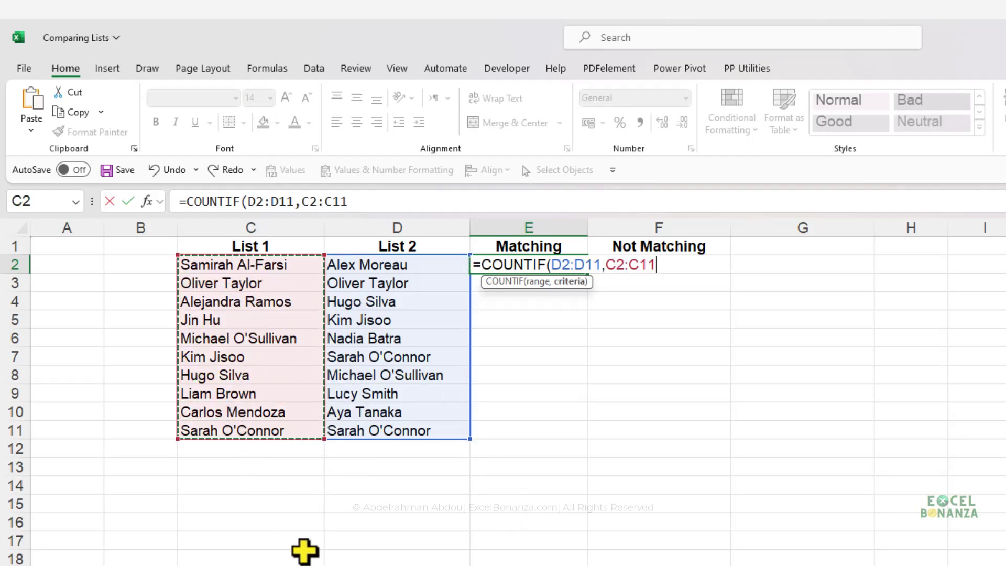
pyautogui.write(')')
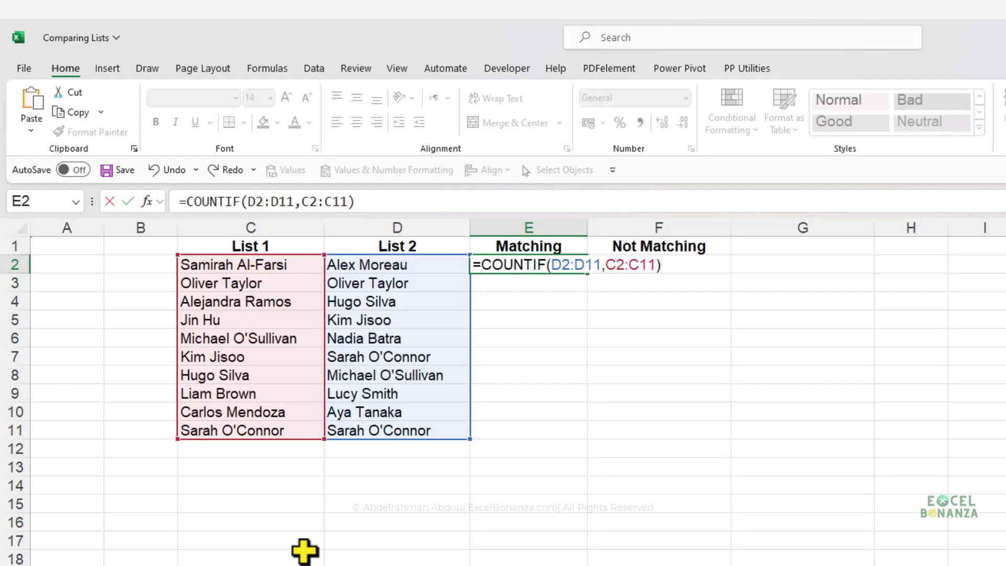
pyautogui.press('Return')
# Step: Examine the COUNTIF results in column E, comparing E11 with the matching List 2 entries in D7 and D11
pyautogui.click(549, 267)
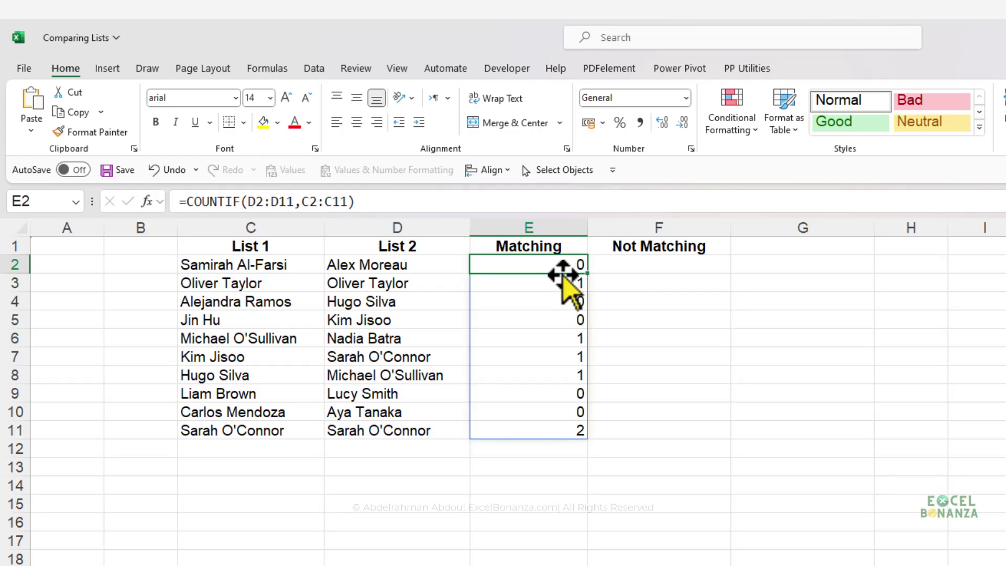
pyautogui.click(550, 431)
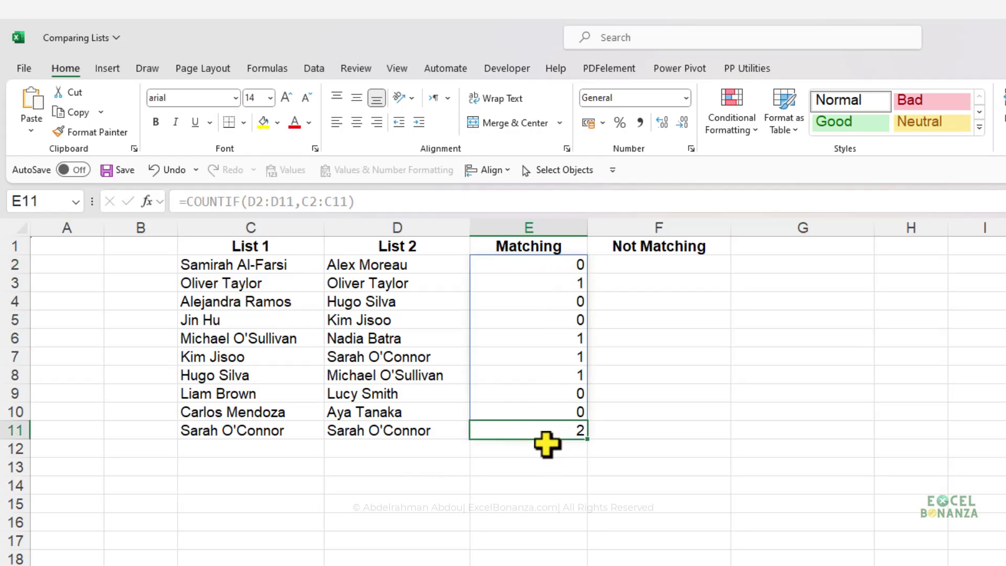
pyautogui.click(545, 260)
pyautogui.click(550, 281)
pyautogui.click(550, 265)
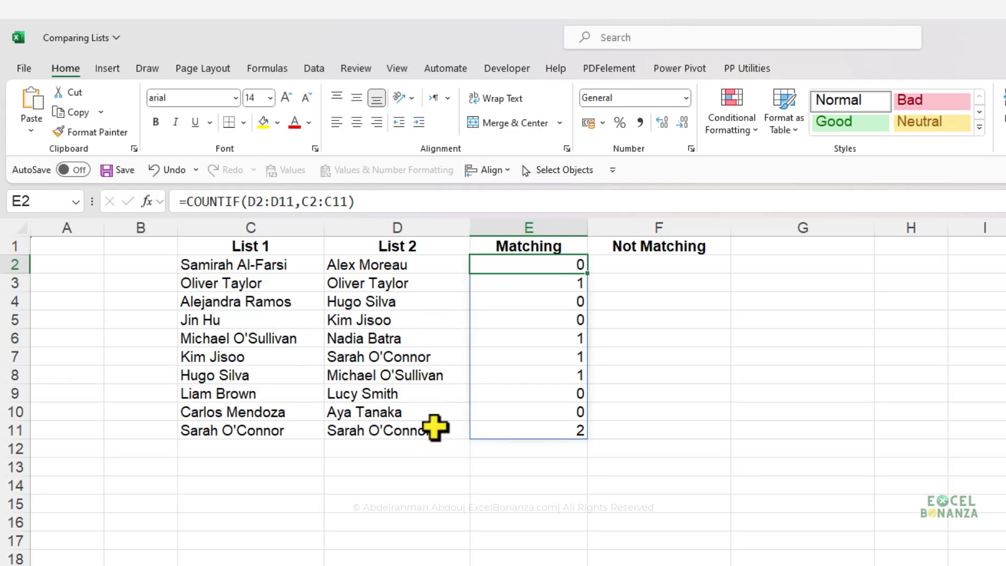
pyautogui.click(519, 432)
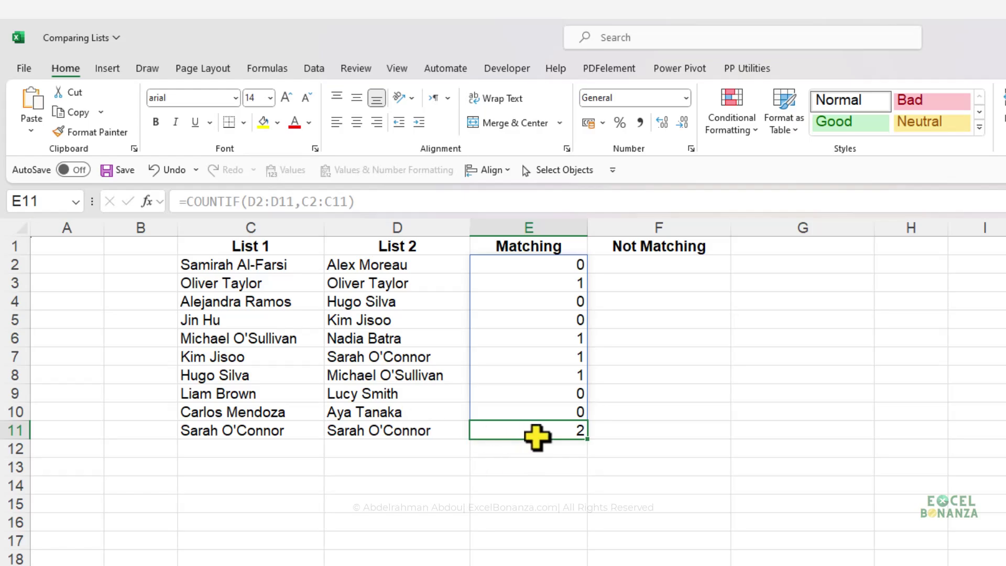
pyautogui.click(383, 427)
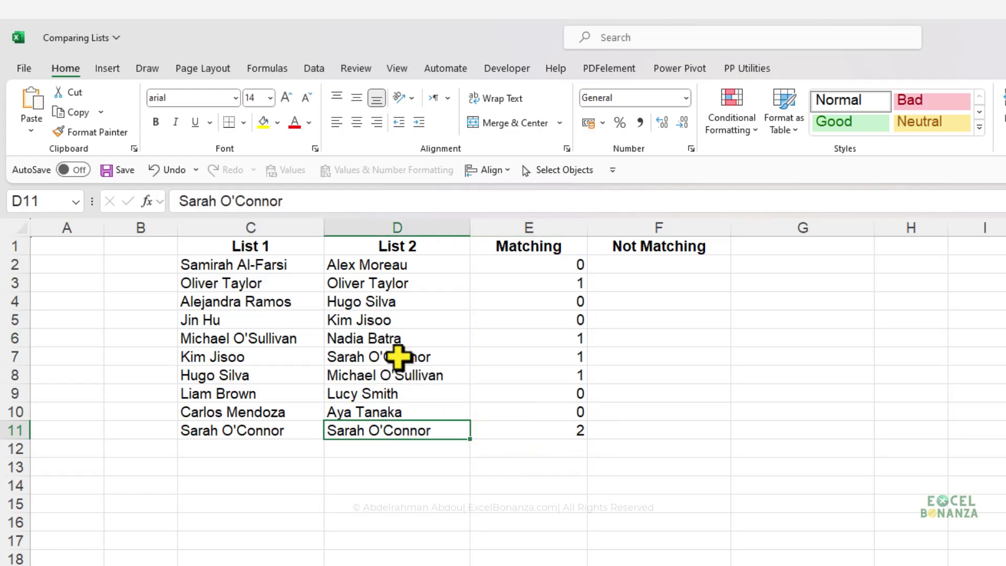
pyautogui.keyDown('ctrl'); pyautogui.click(403, 356); pyautogui.keyUp('ctrl')
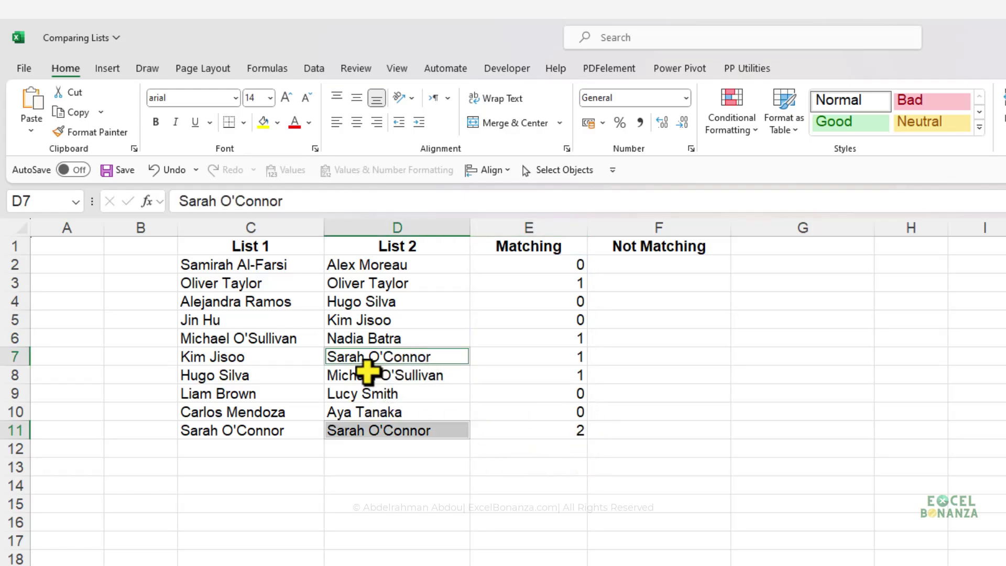
# Step: Wrap the COUNTIF formula in E2 with FILTER so it reads =FILTER(C2:C11,COUNTIF(D2:D11,C2:C11)>0)
pyautogui.click(529, 265)
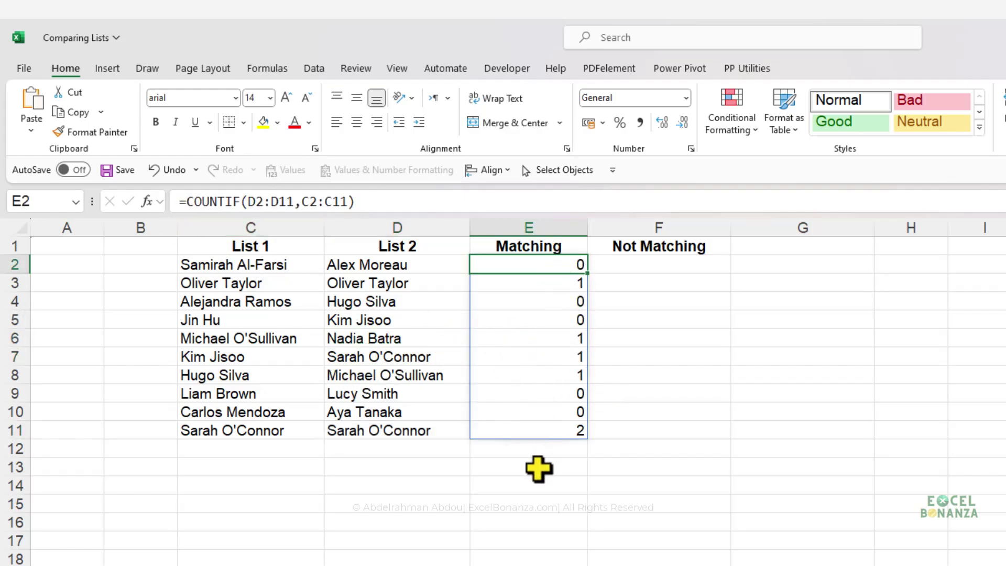
pyautogui.click(188, 201)
pyautogui.write('filter')
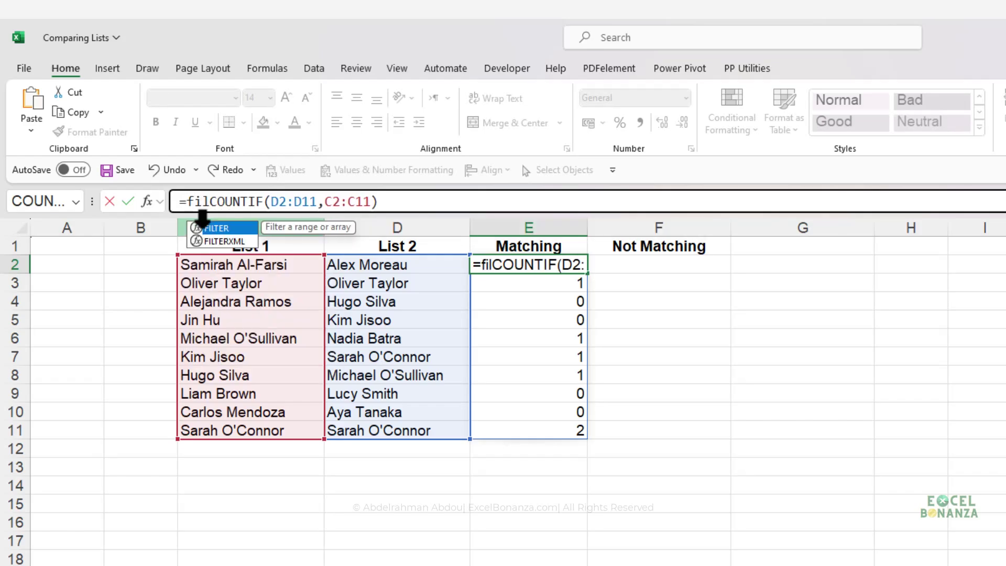
pyautogui.press('Tab')
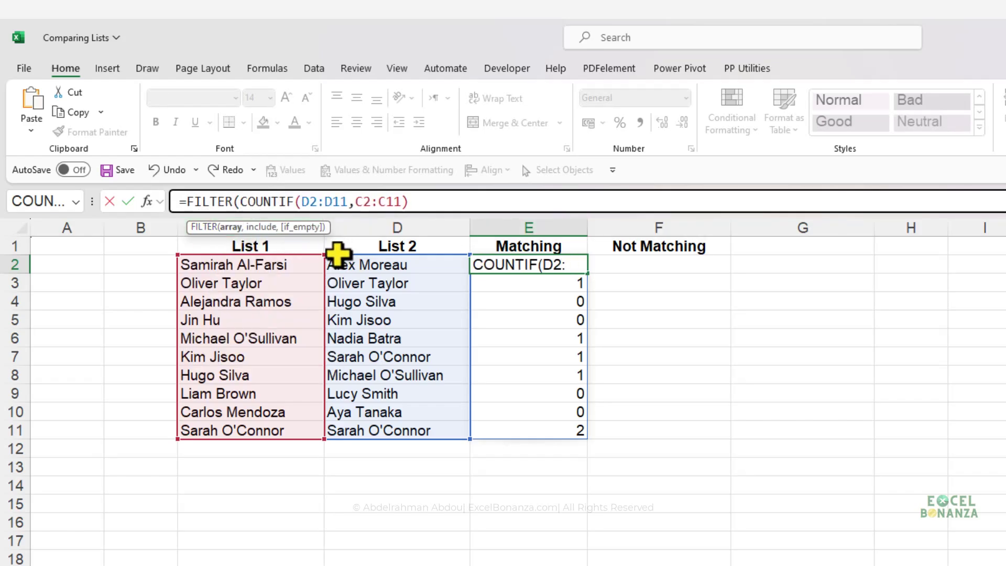
pyautogui.moveTo(279, 265); pyautogui.dragTo(259, 426)
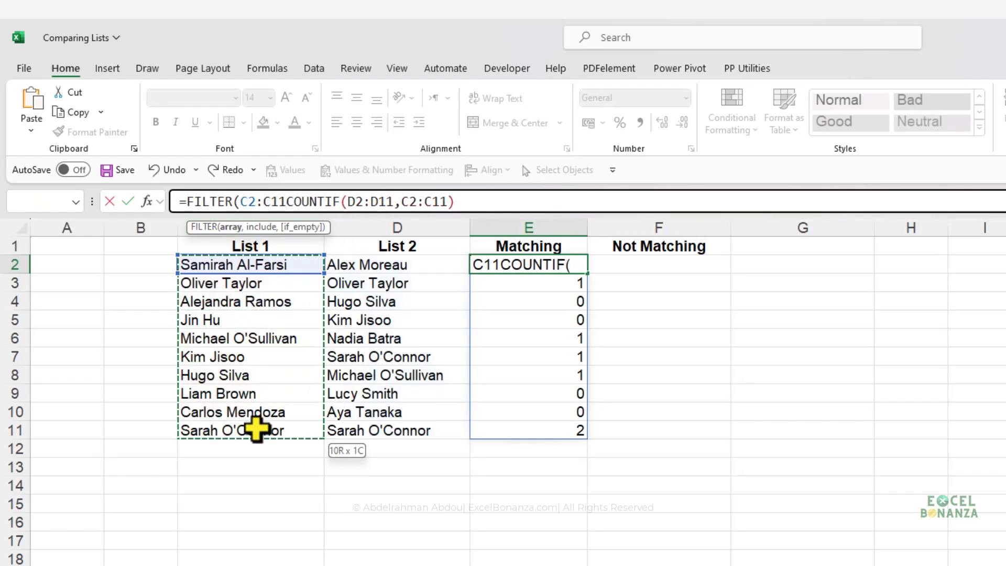
pyautogui.write(',')
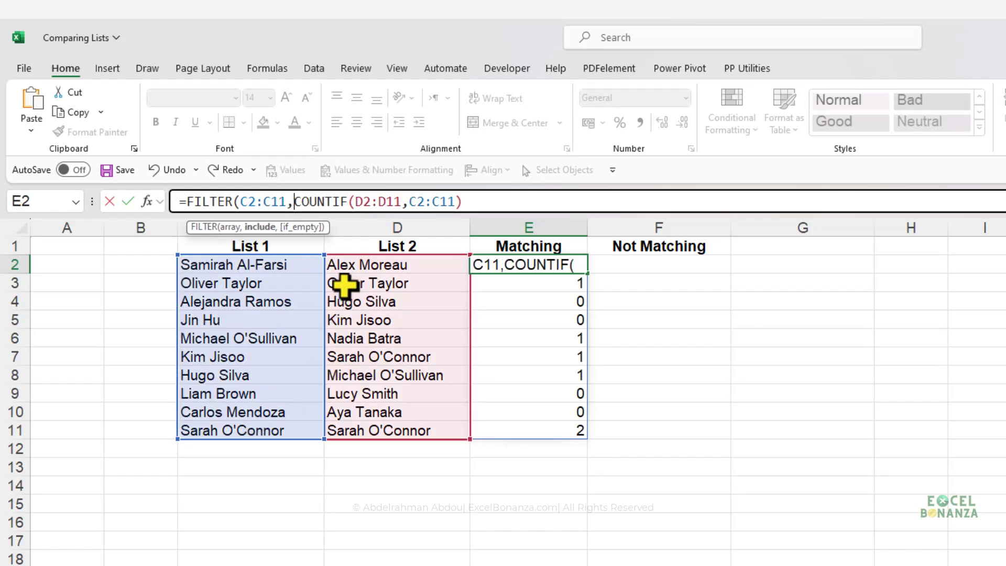
pyautogui.click(465, 201)
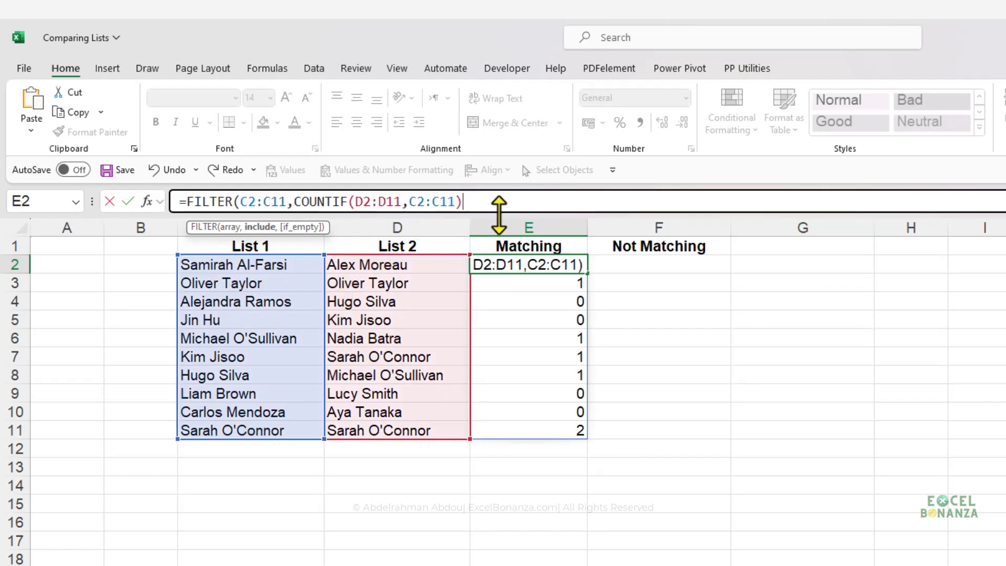
pyautogui.write('>0')
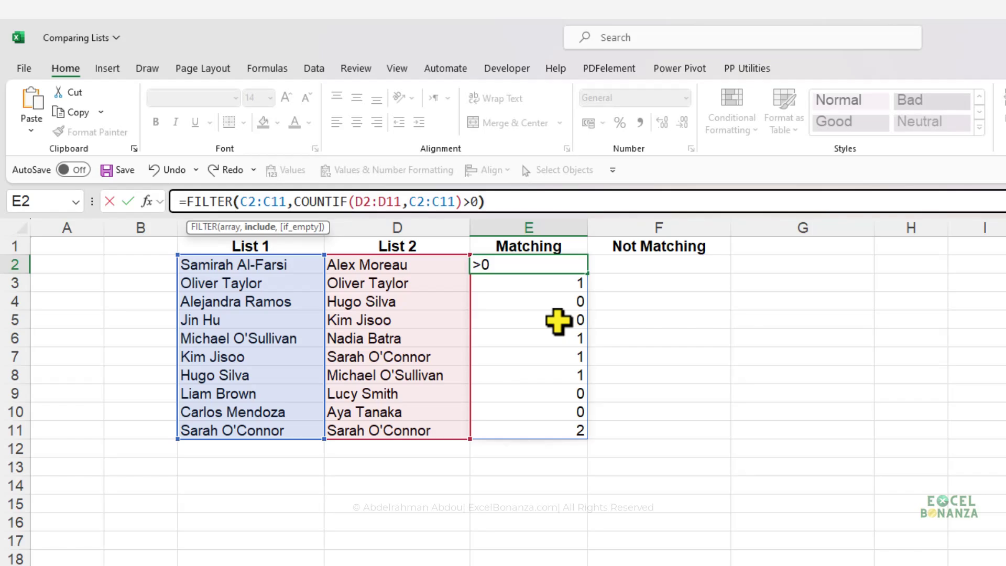
pyautogui.write(')')
pyautogui.press('Return')
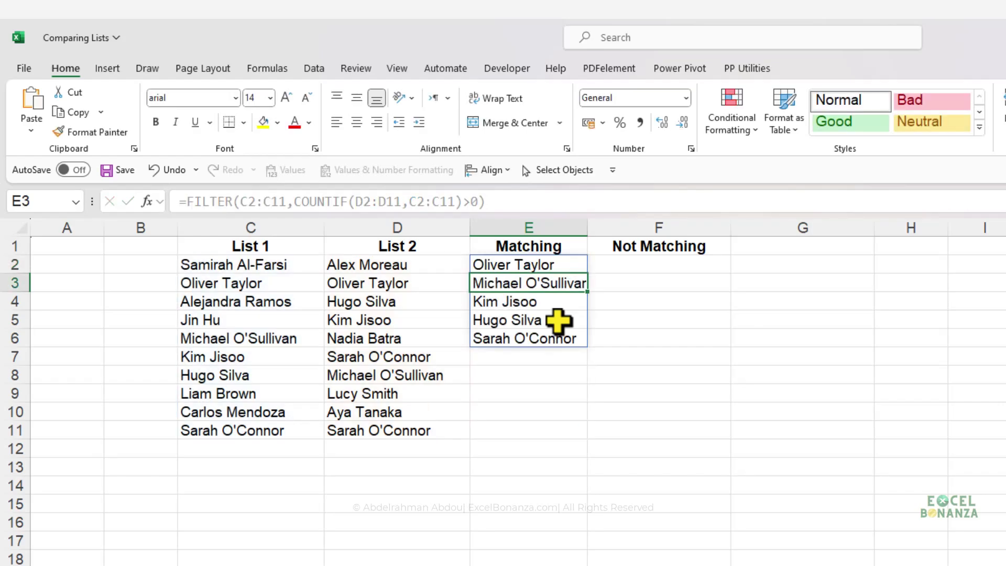
# Step: Copy the FILTER formula from E2 to F2 under Not Matching and change it to =FILTER(C2:C11,COUNTIF(D2:D11,C2:C11)=0)
pyautogui.click(521, 265)
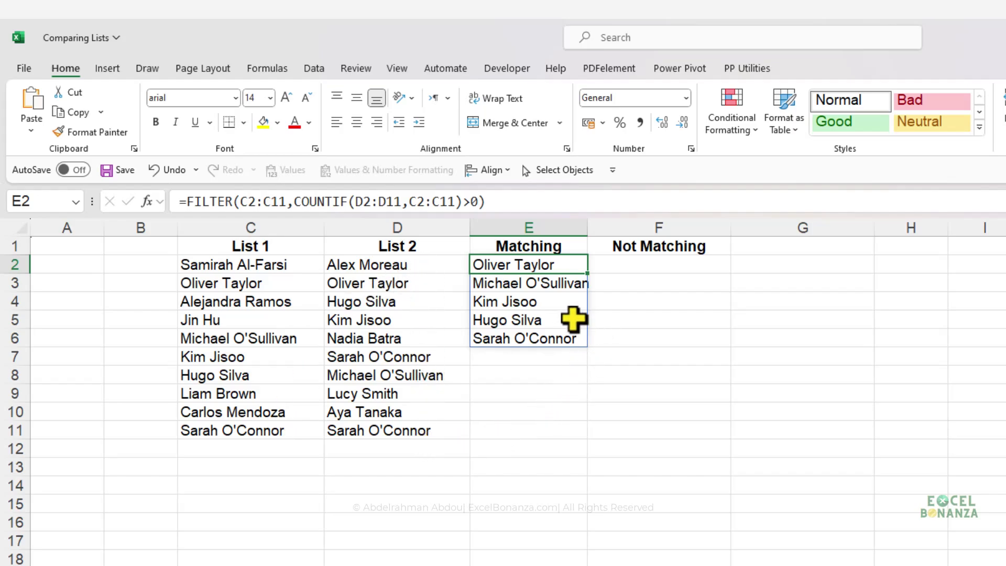
pyautogui.click(498, 207)
pyautogui.click(539, 265)
pyautogui.click(656, 264)
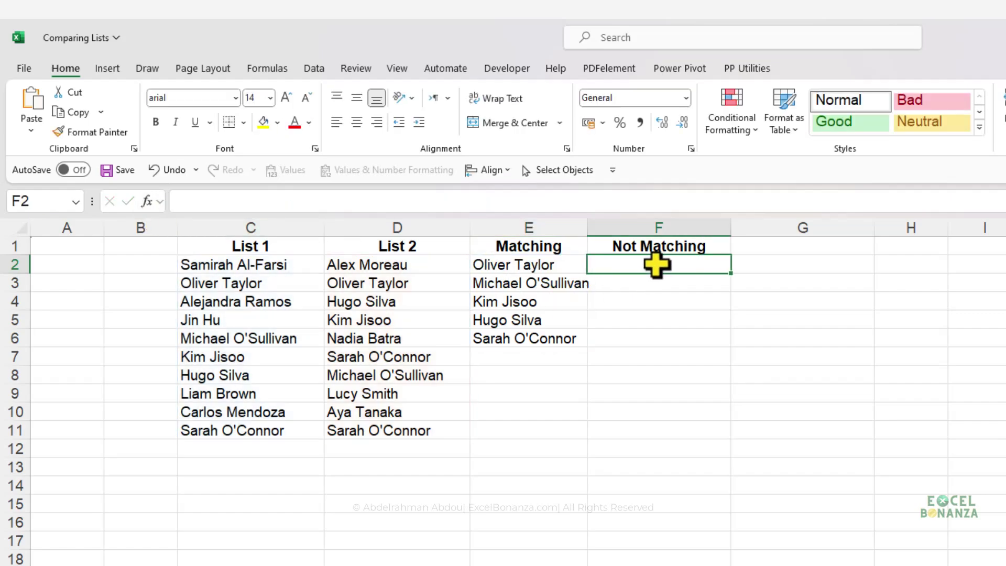
pyautogui.click(395, 201)
pyautogui.write('=FILTER(C2:C11,COUNTIF(D2:D11,C2:C11)>0)')
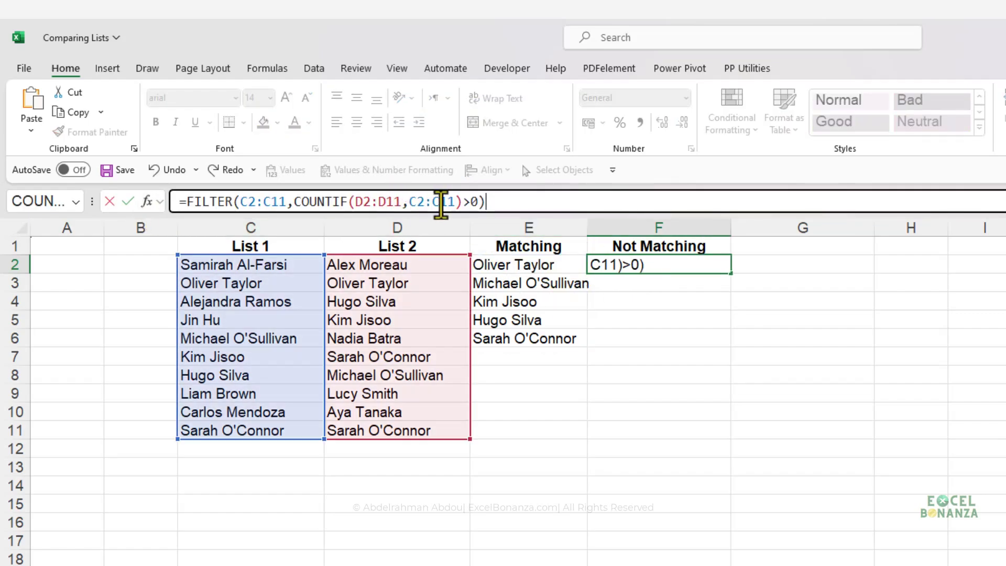
pyautogui.click(472, 201)
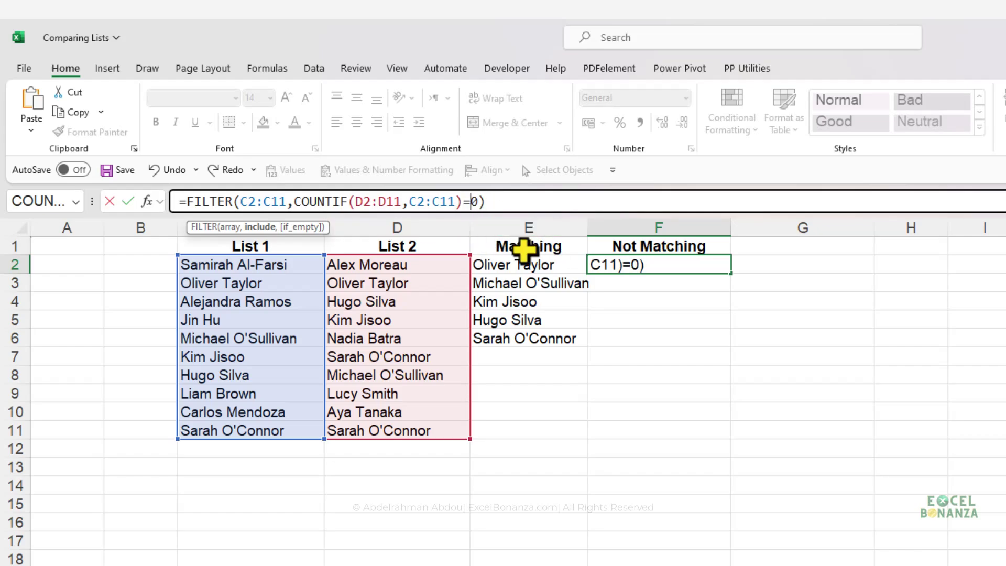
pyautogui.press('Return')
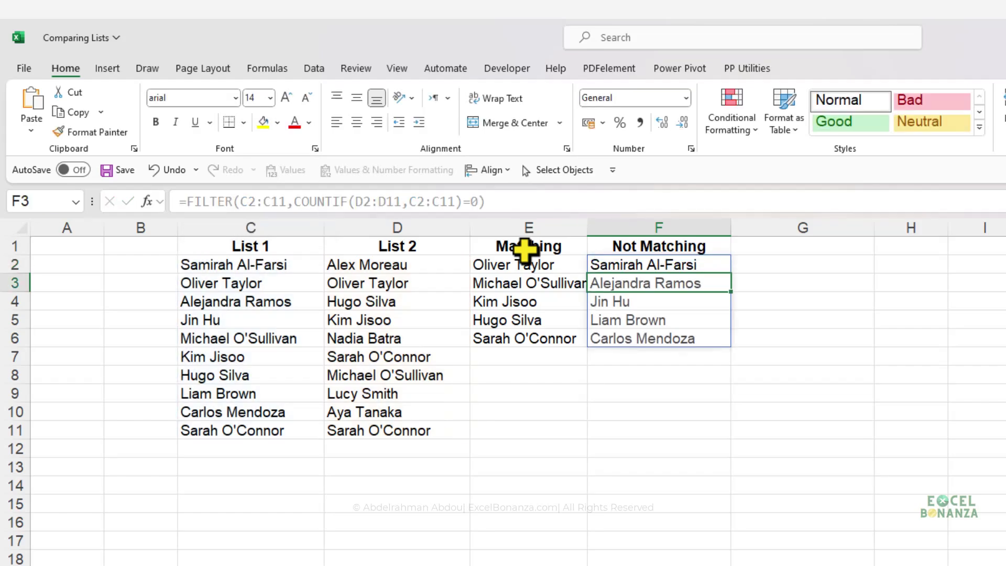
pyautogui.click(684, 265)
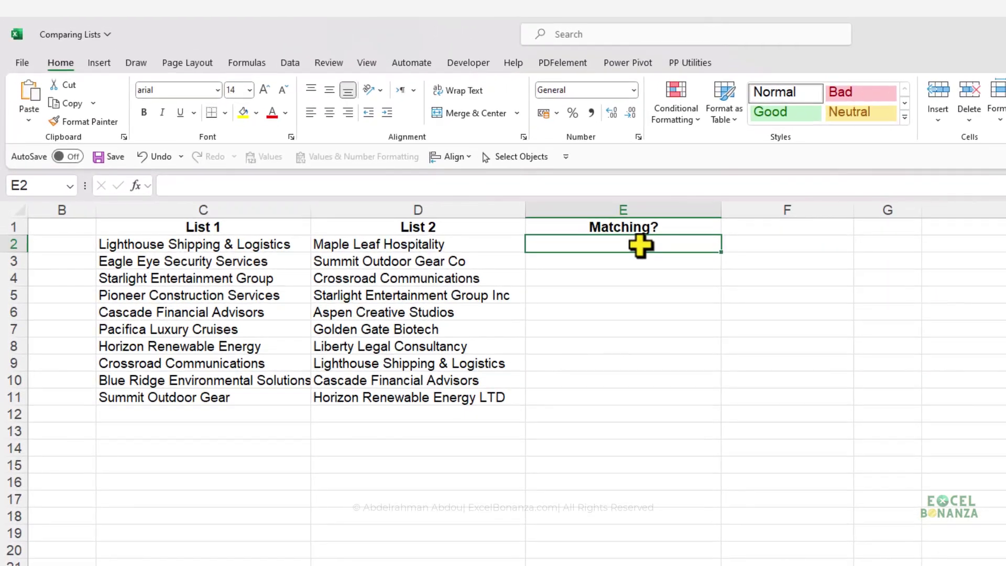
# Step: Enter =VLOOKUP(C2&"*",$D$2:$D$11,1,FALSE) in cell E2 under Matching? on the Partial Match sheet
pyautogui.write('=vl')
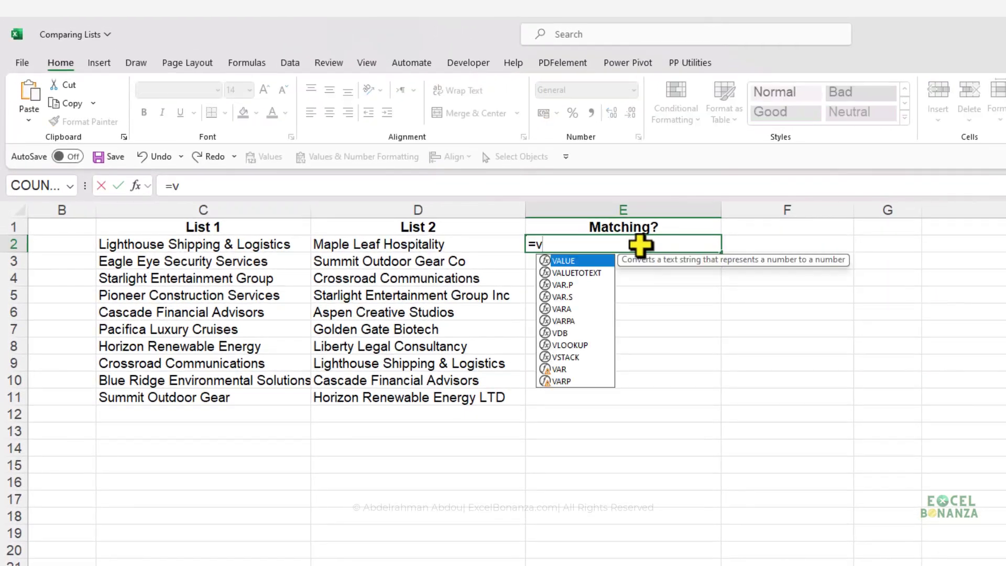
pyautogui.press('Tab')
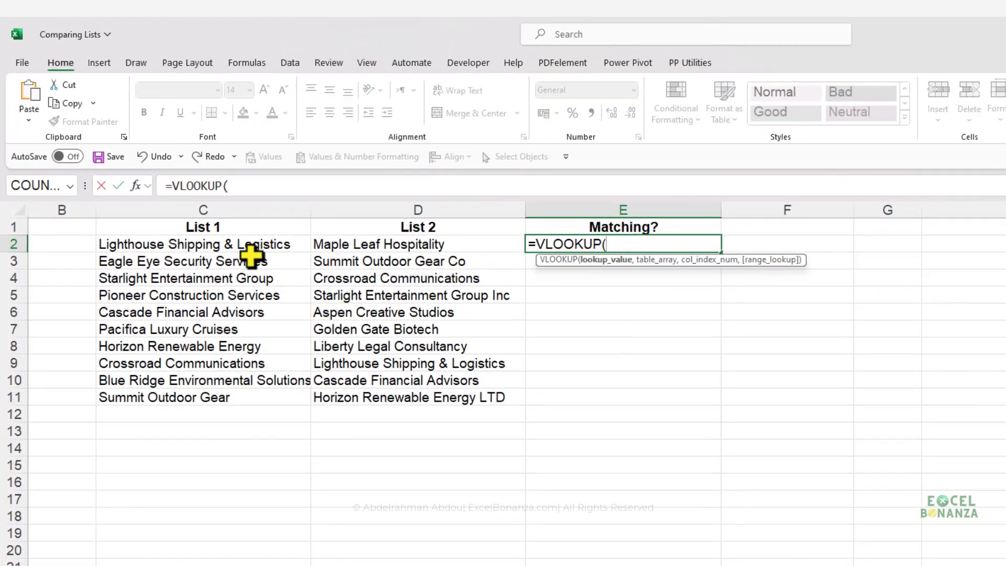
pyautogui.click(212, 243)
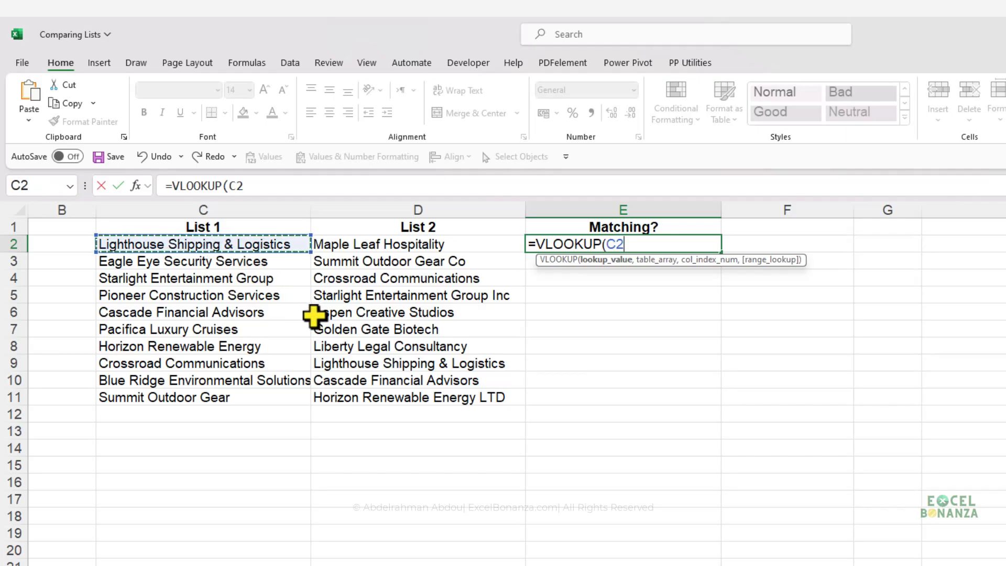
pyautogui.write('&')
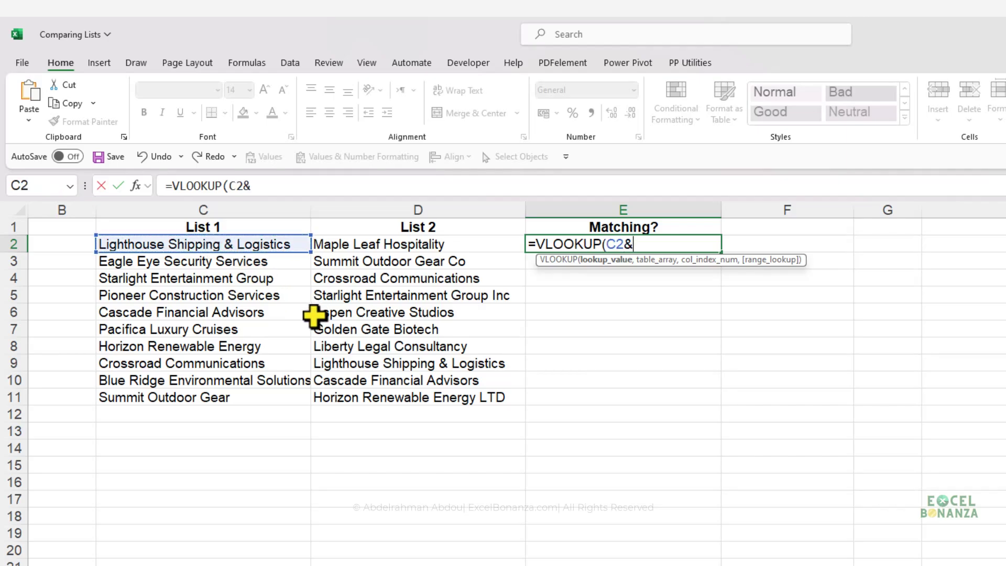
pyautogui.write('"*"')
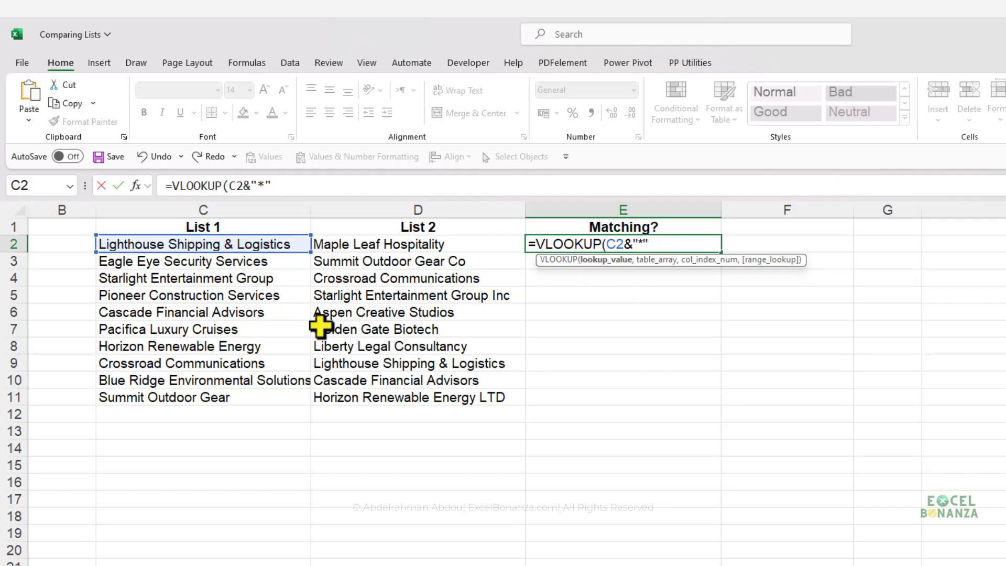
pyautogui.write(',')
pyautogui.moveTo(400, 244); pyautogui.dragTo(373, 400)
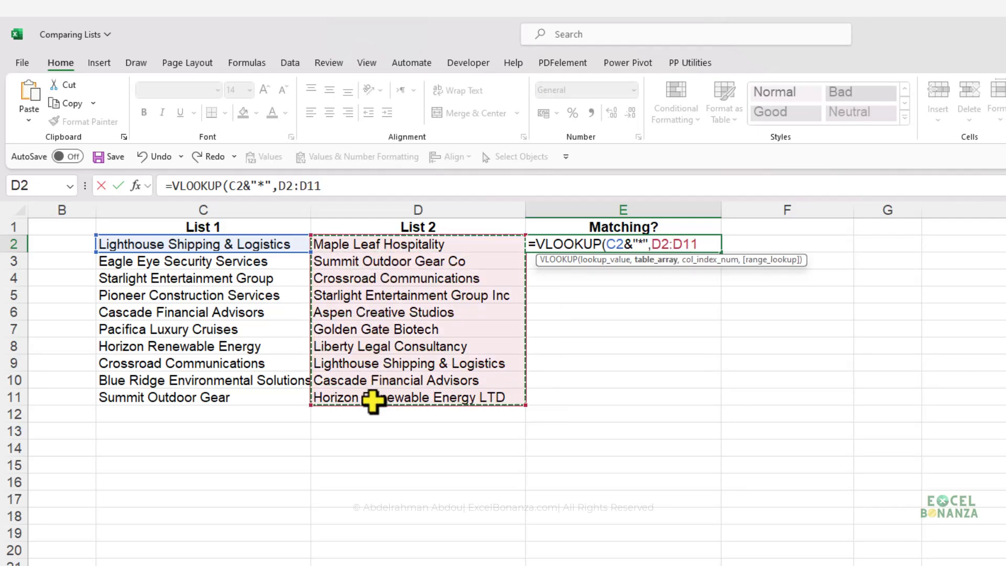
pyautogui.press('F4')
pyautogui.write(',')
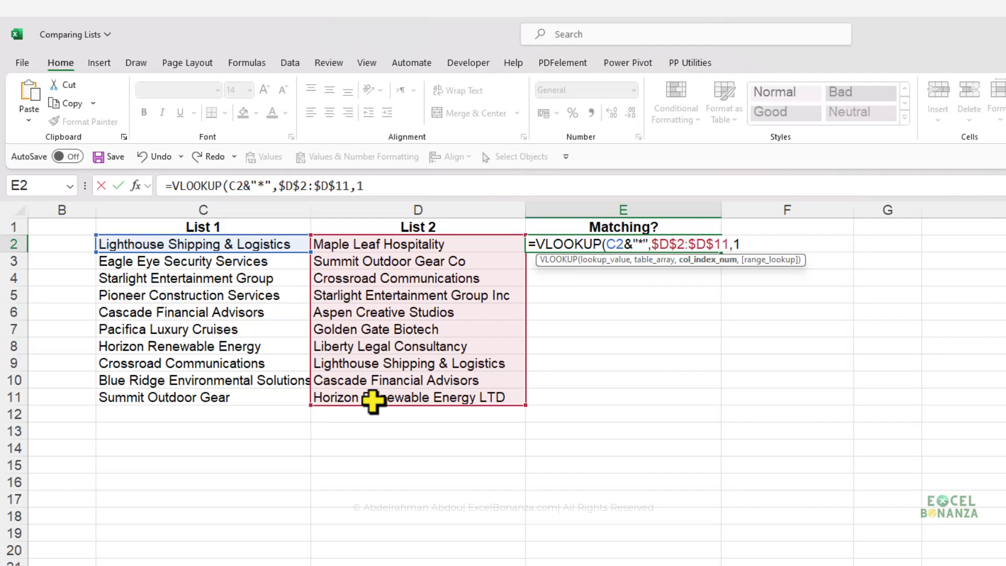
pyautogui.write('1,')
pyautogui.press('Down')
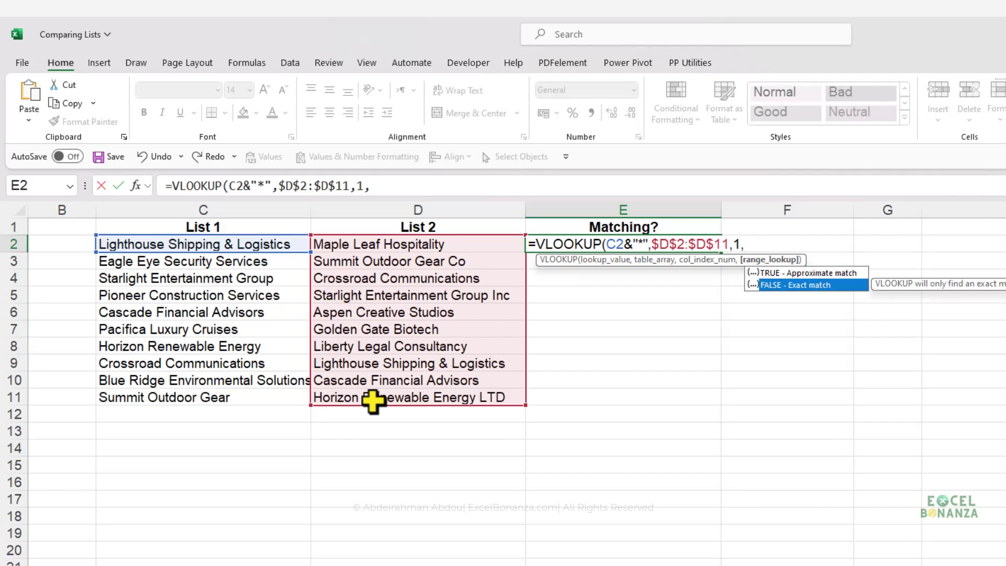
pyautogui.press('Tab')
pyautogui.write(')')
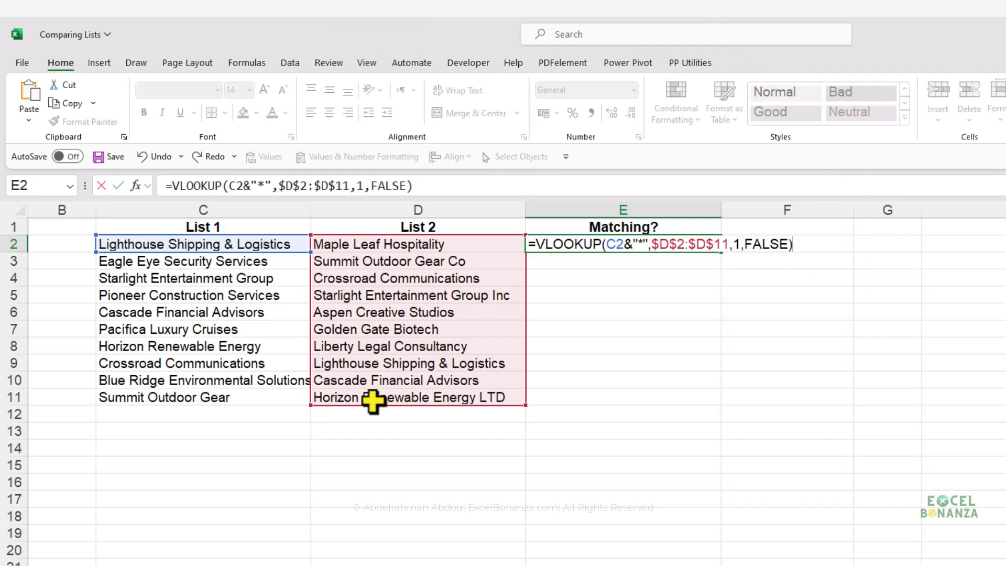
pyautogui.press('Return')
# Step: Fill the wildcard VLOOKUP formula from E2 down to E11 and widen column E to fit the company names
pyautogui.click(717, 249)
pyautogui.moveTo(721, 255); pyautogui.dragTo(685, 411)
pyautogui.click(671, 312)
pyautogui.click(664, 244)
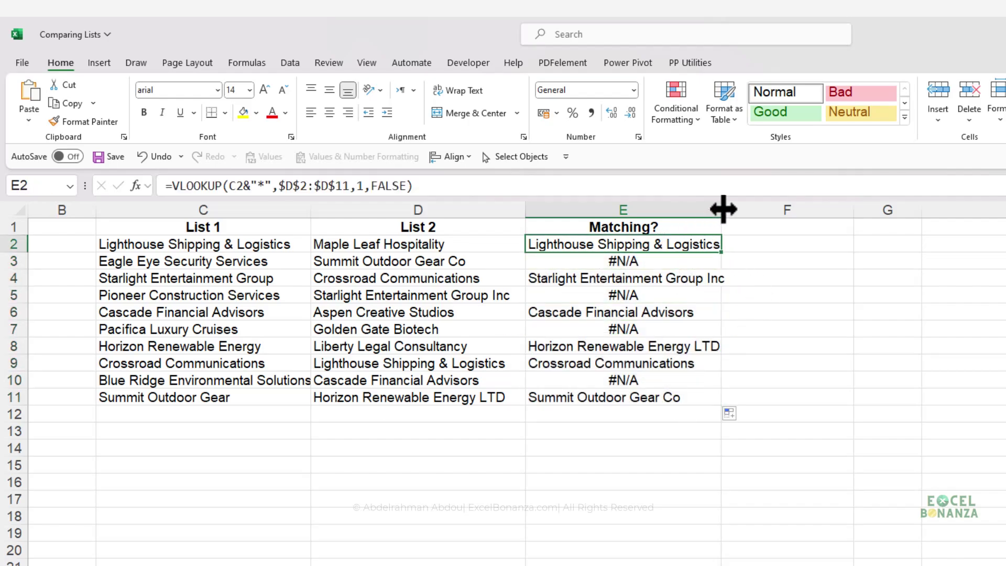
pyautogui.moveTo(721, 210); pyautogui.dragTo(733, 210)
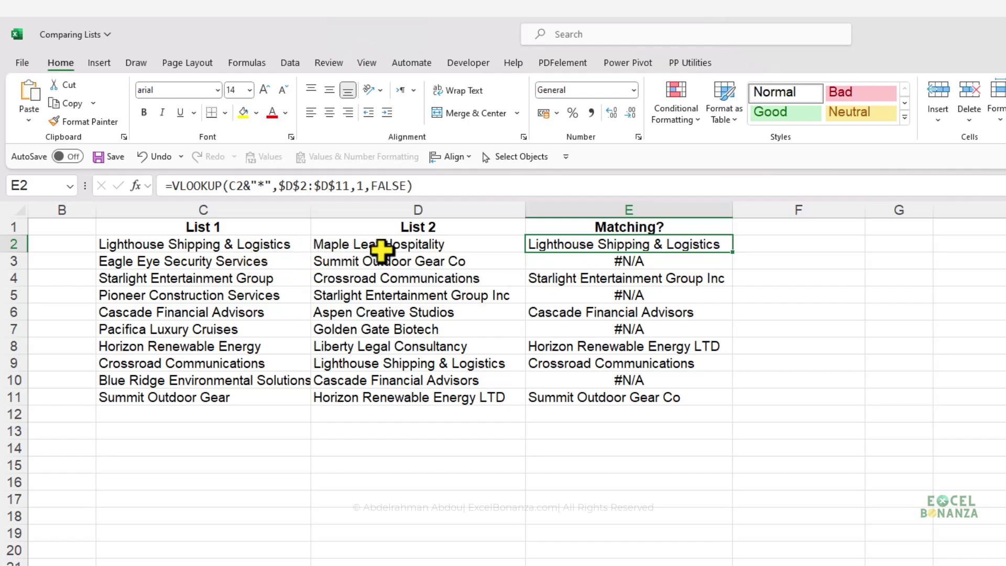
# Step: Compare the Starlight Entertainment entry in C4 with its partial match in D5
pyautogui.click(237, 281)
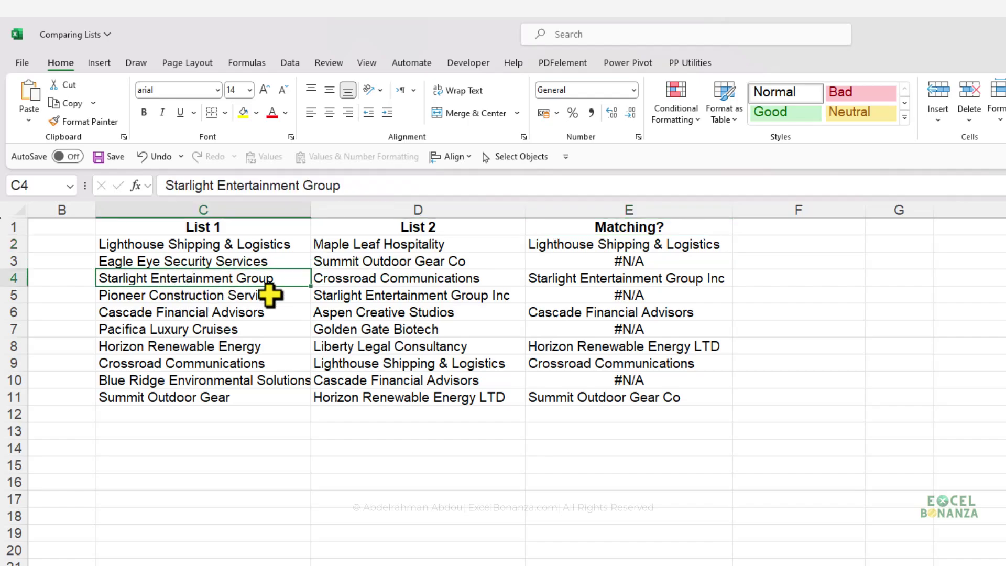
pyautogui.click(447, 297)
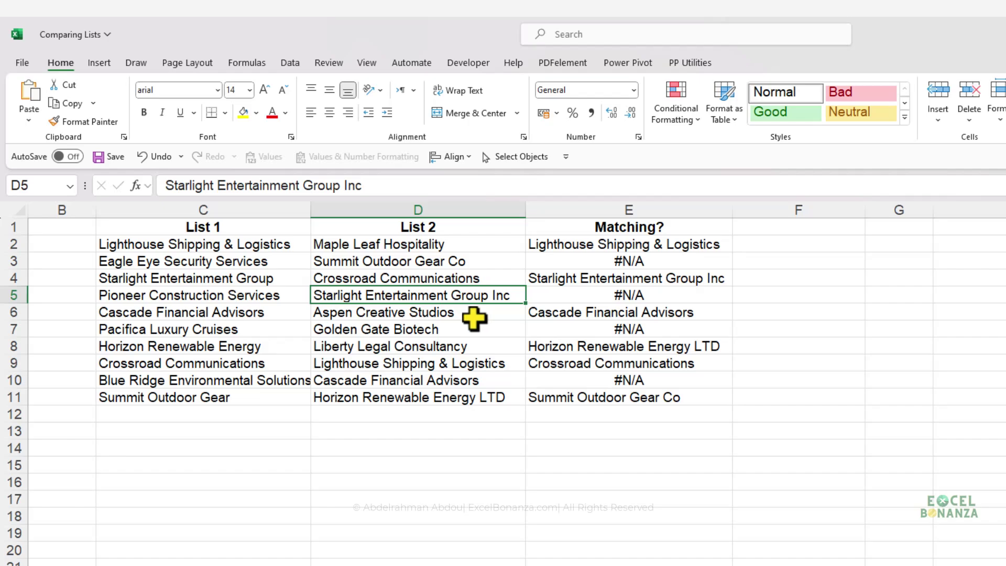
pyautogui.click(230, 279)
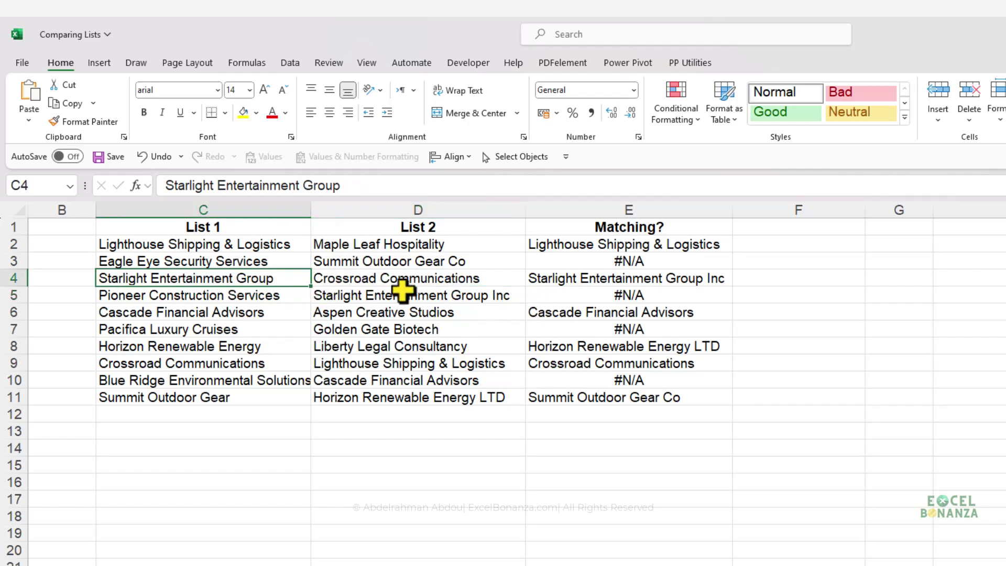
# Step: Try changing D5 to "Starlight Entertainmentt Group Inc" to test the partial match, and undo the edit
pyautogui.click(487, 295)
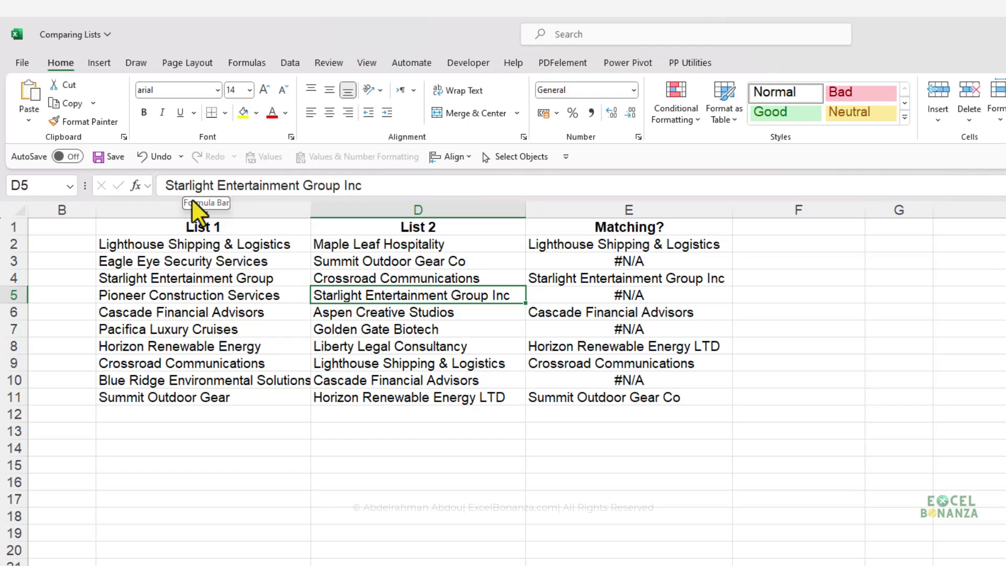
pyautogui.click(299, 186)
pyautogui.write('t')
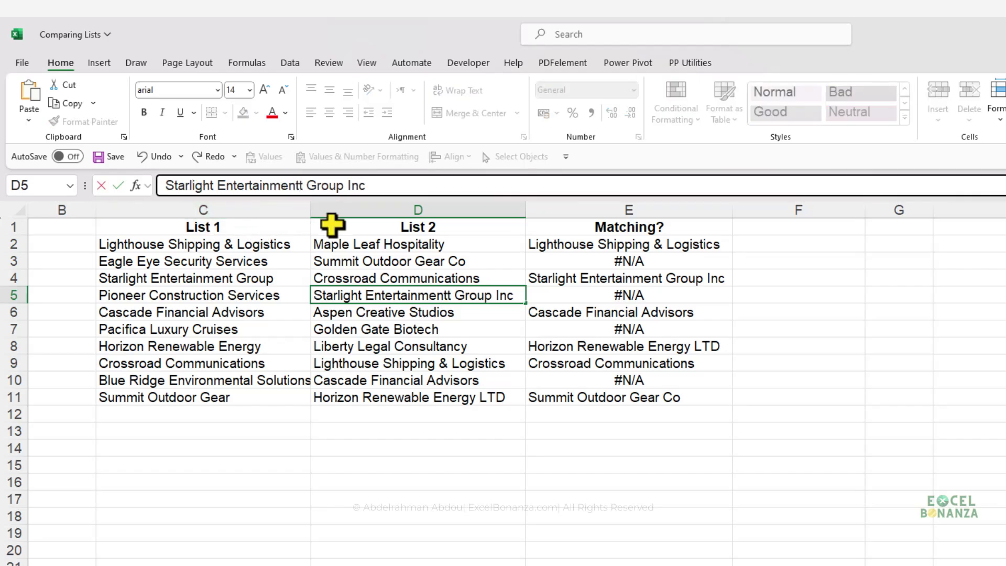
pyautogui.press('Return')
pyautogui.click(442, 295)
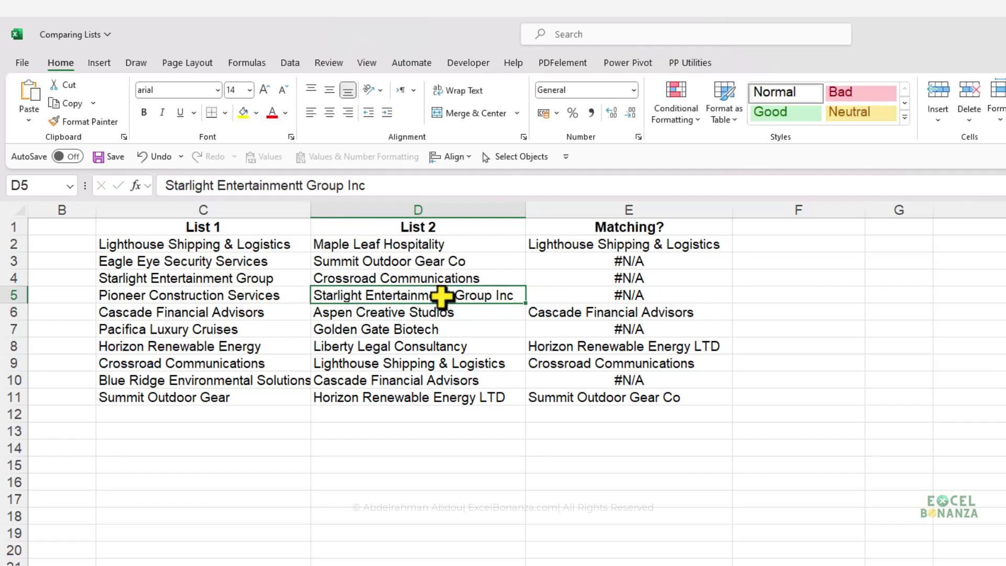
pyautogui.click(642, 297)
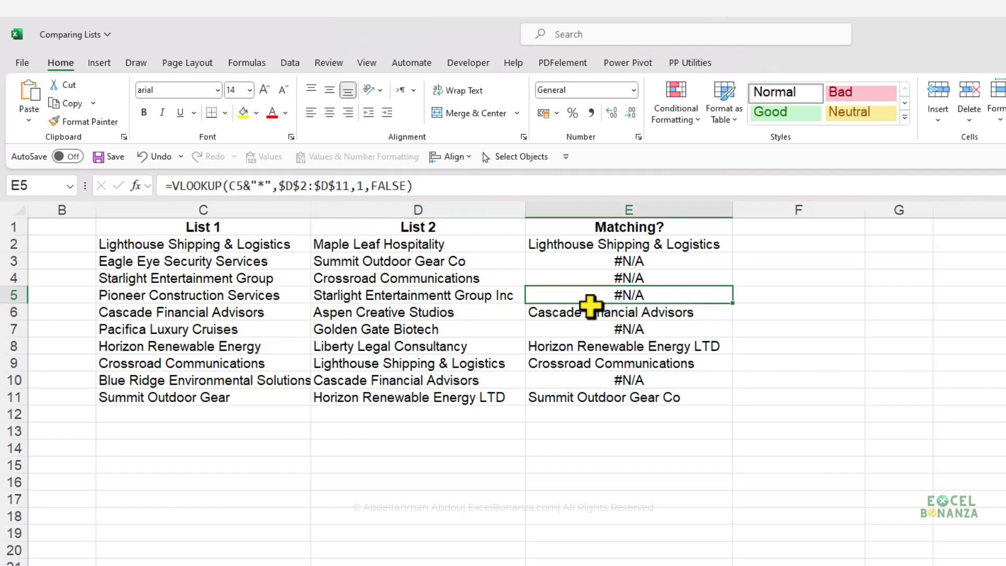
pyautogui.hotkey('ctrl', 'z')
# Step: Review the wildcard VLOOKUP formulas and results in E2 and E11
pyautogui.click(603, 247)
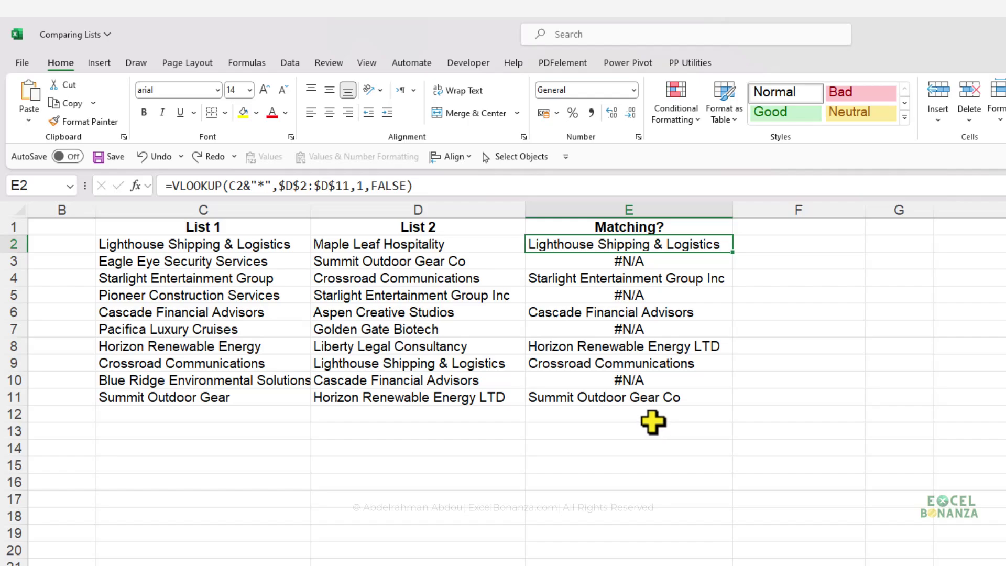
pyautogui.click(661, 398)
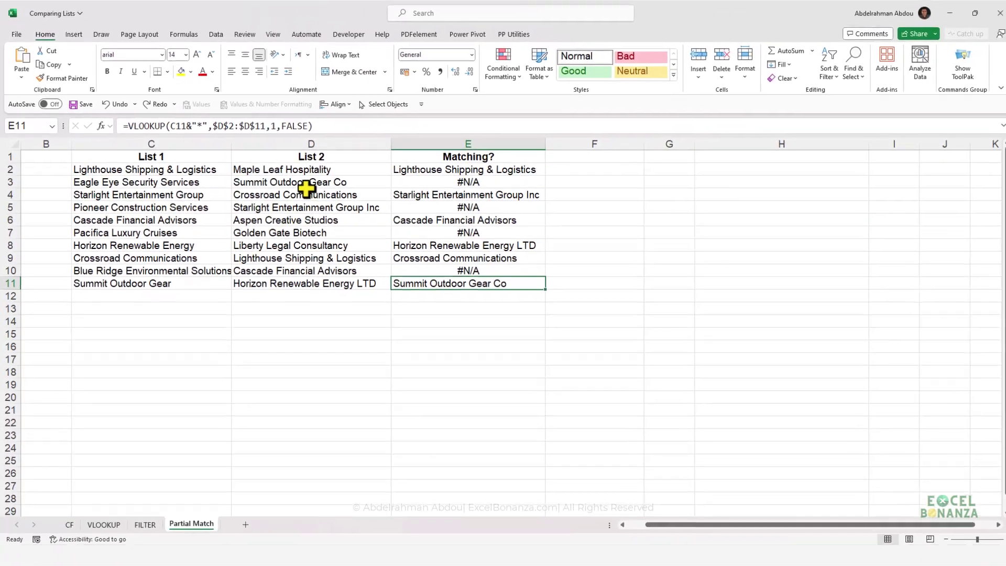
pyautogui.click(468, 169)
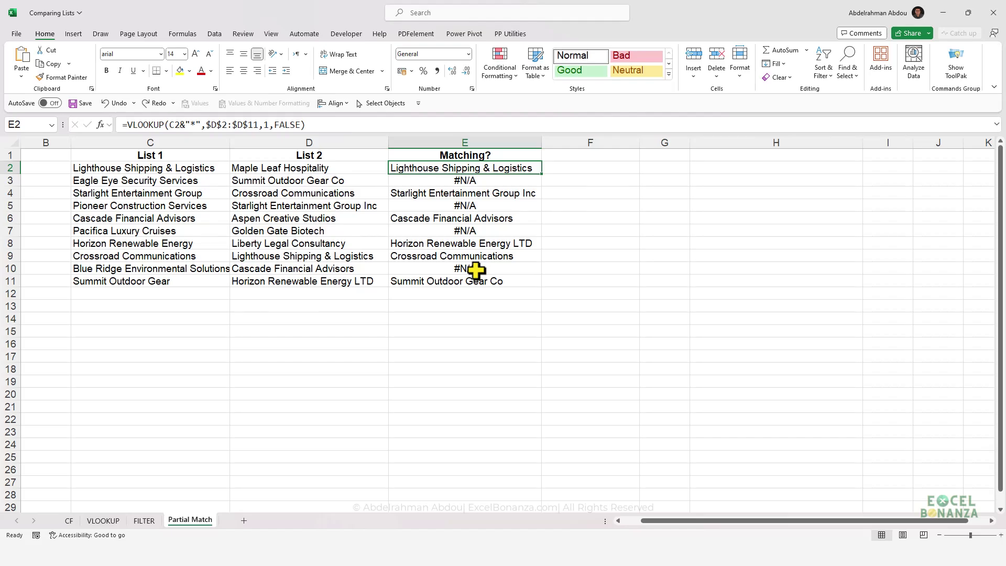
# Step: Compare the Horizon Renewable Energy LTD entry in D11 and the Summit Outdoor Gear entries in C11 and D3
pyautogui.click(308, 266)
pyautogui.click(338, 285)
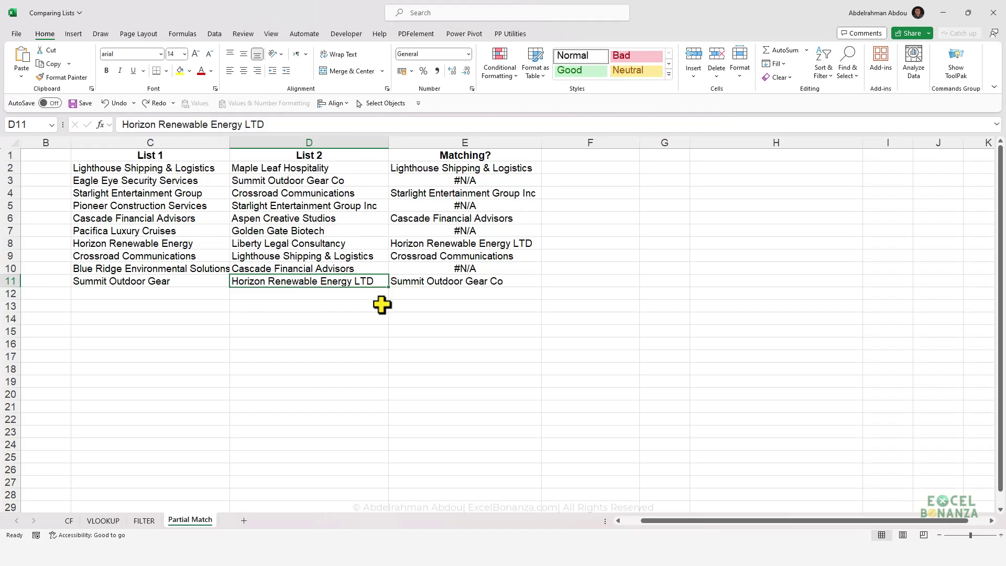
pyautogui.click(178, 279)
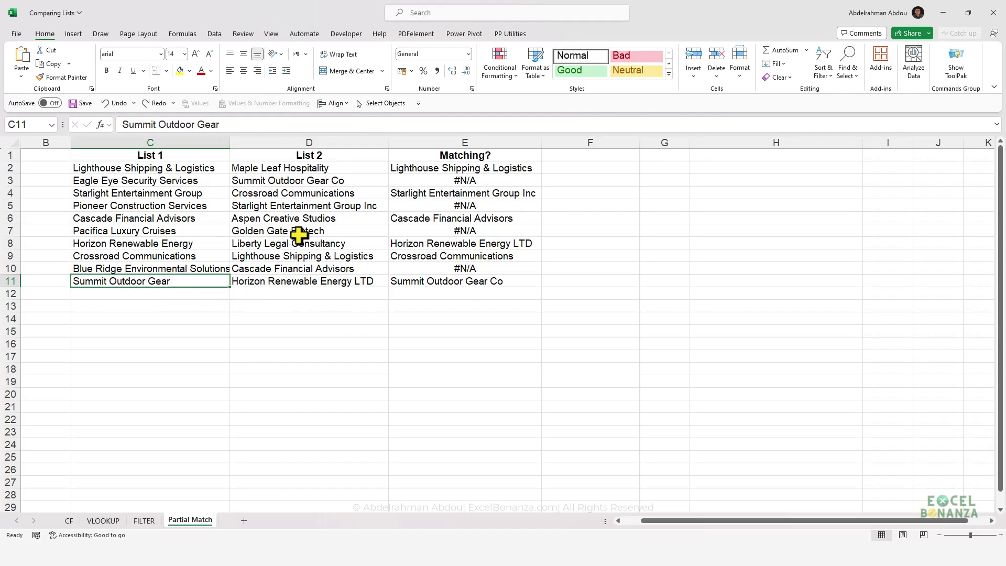
pyautogui.click(312, 181)
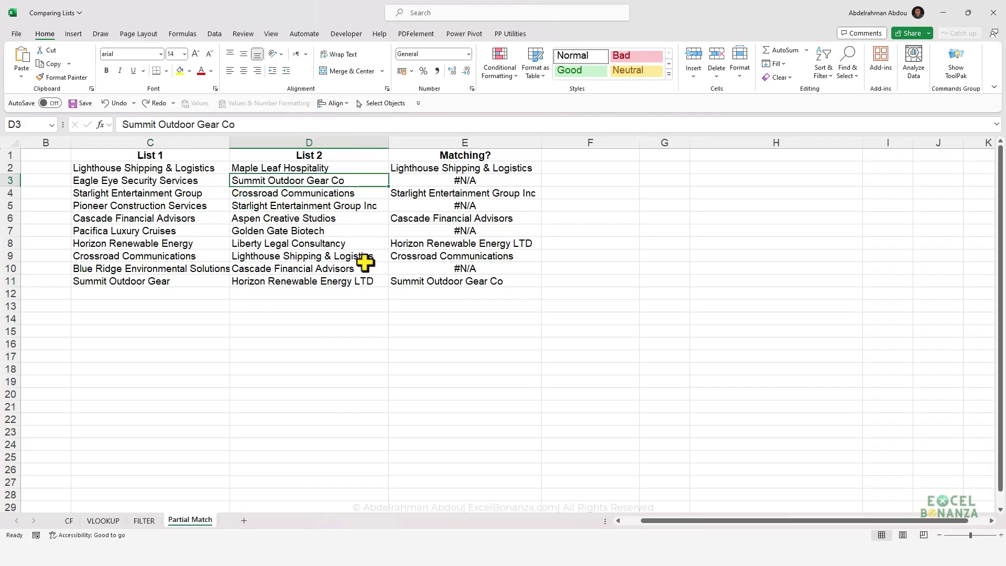
# Step: Add a leading wildcard to the lookup value in E2, making the formula =VLOOKUP("*"&C2&"*",$D$2:$D$11,1,FALSE)
pyautogui.press('Right')
pyautogui.press('Up')
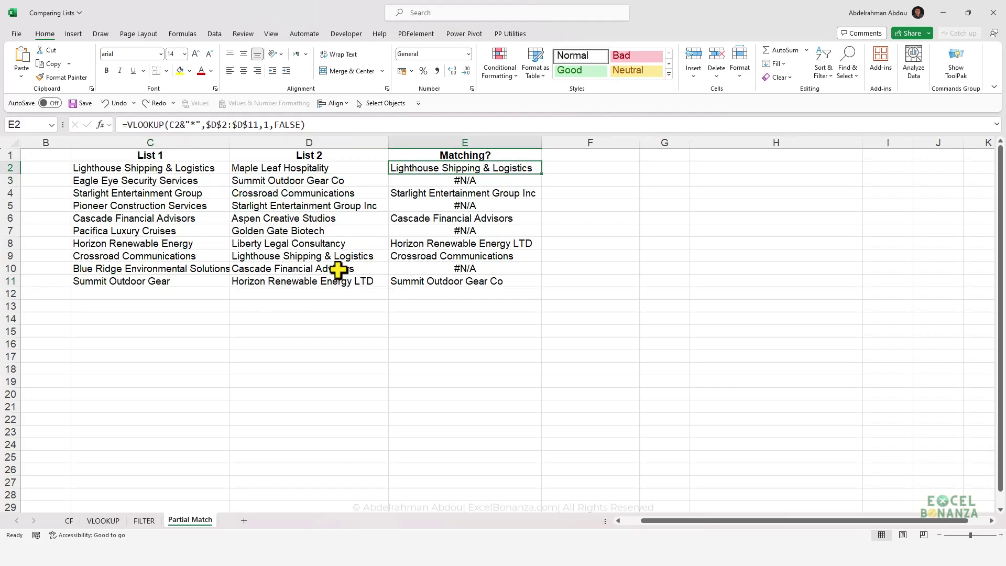
pyautogui.click(168, 125)
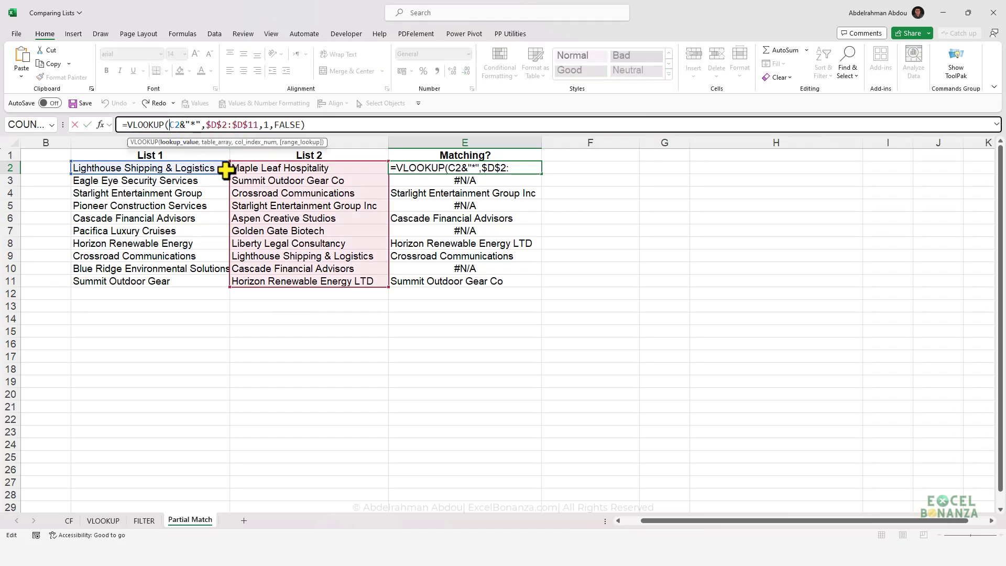
pyautogui.write('"*')
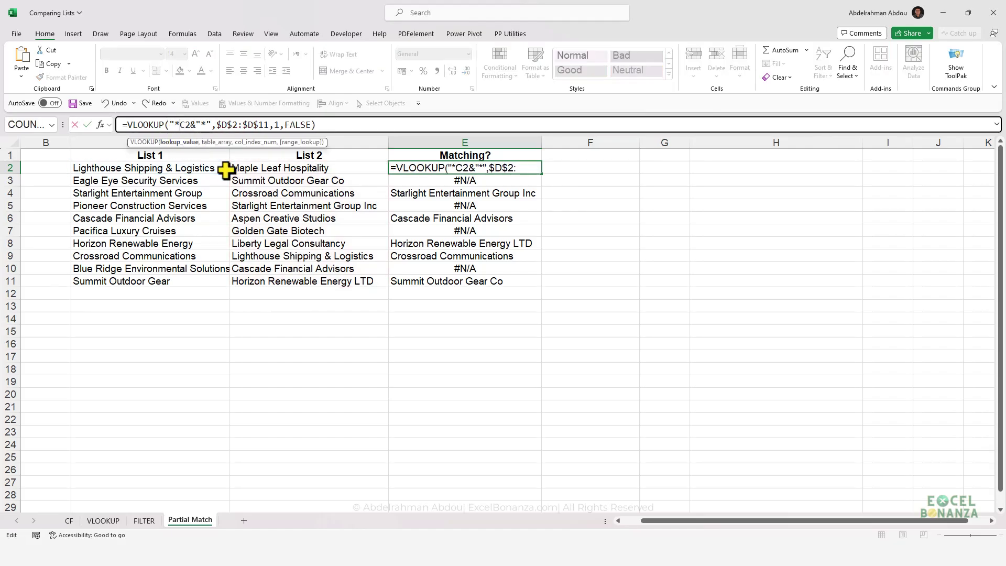
pyautogui.write('"&')
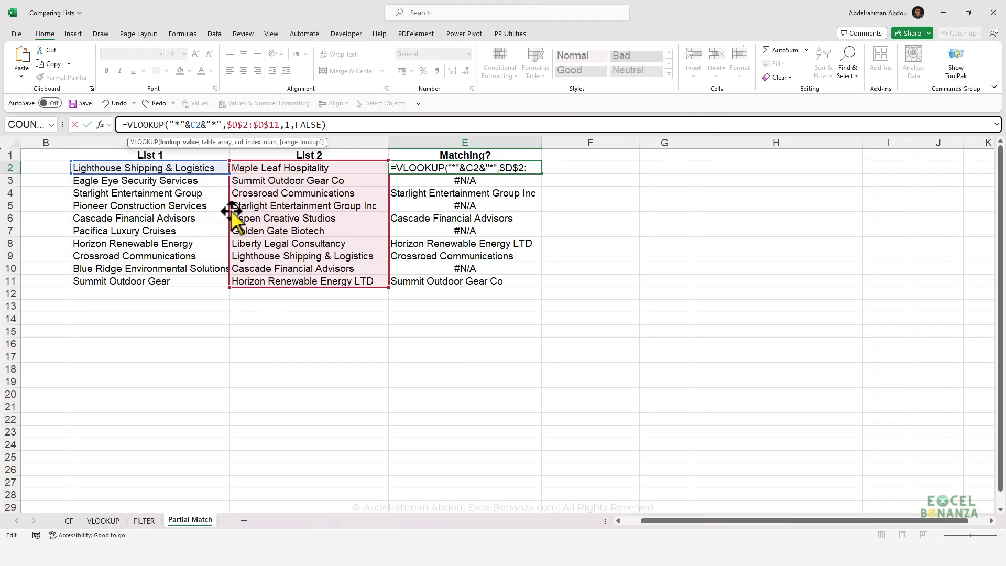
pyautogui.hotkey('ctrl', 'Return')
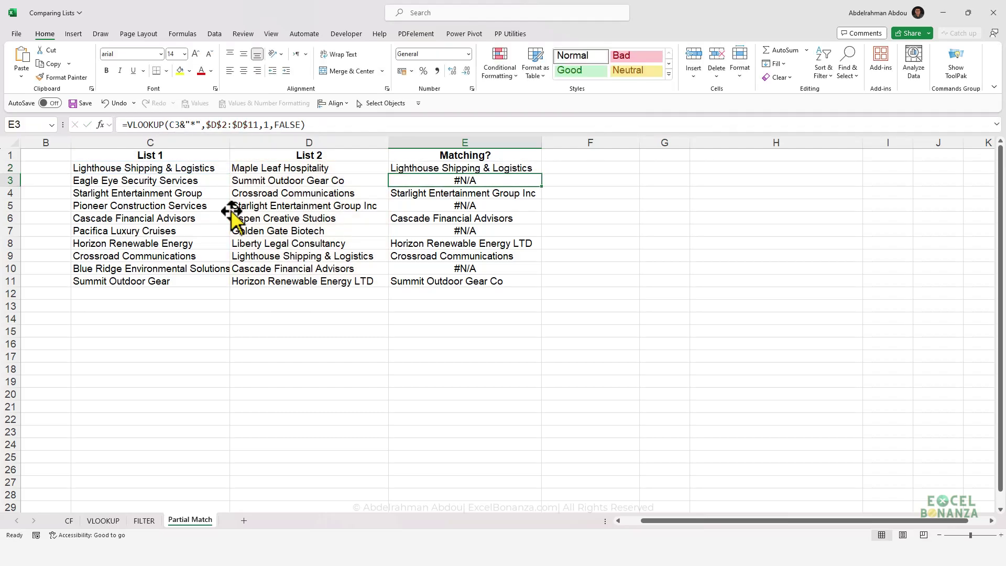
# Step: Fill the updated double-wildcard formula from E2 down to E11 and check the results in E3 and E5
pyautogui.moveTo(542, 175); pyautogui.dragTo(521, 285)
pyautogui.click(501, 180)
pyautogui.click(489, 205)
pyautogui.click(485, 182)
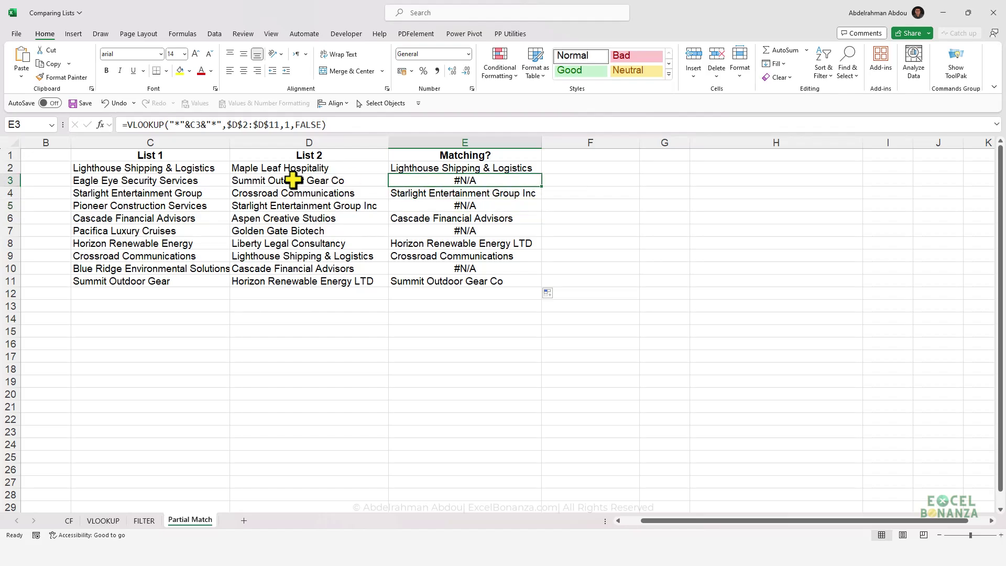
# Step: Change D9 to "ABC Lighthouse Shipping & Logistics" and check the partial match for C2 in E2
pyautogui.click(135, 168)
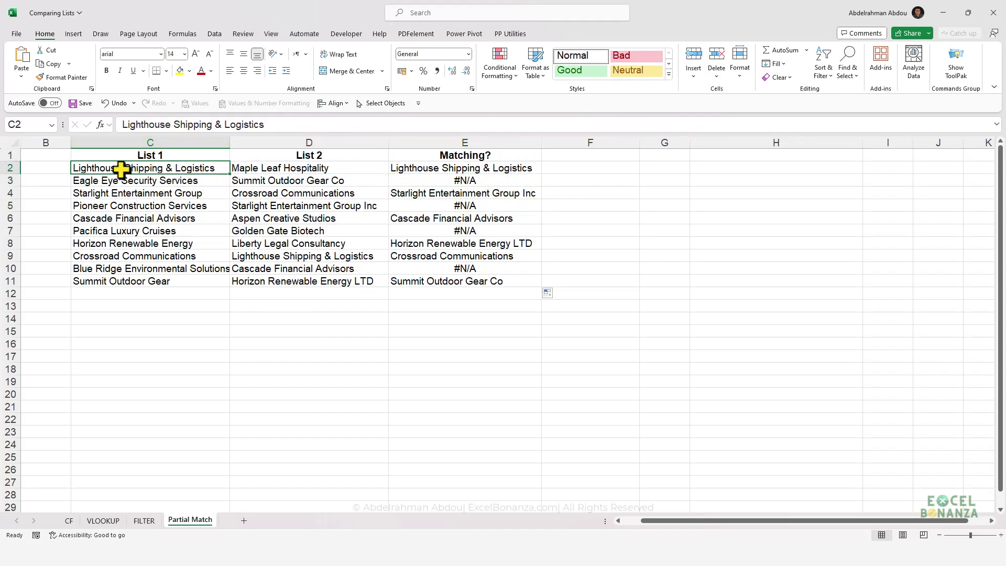
pyautogui.click(276, 255)
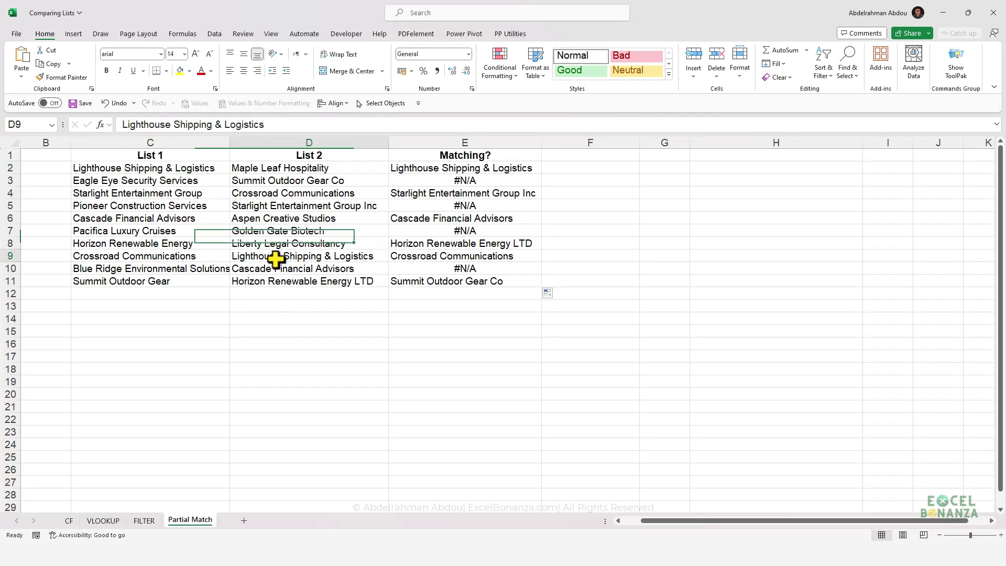
pyautogui.press('F2')
pyautogui.press('Home')
pyautogui.write('ABC')
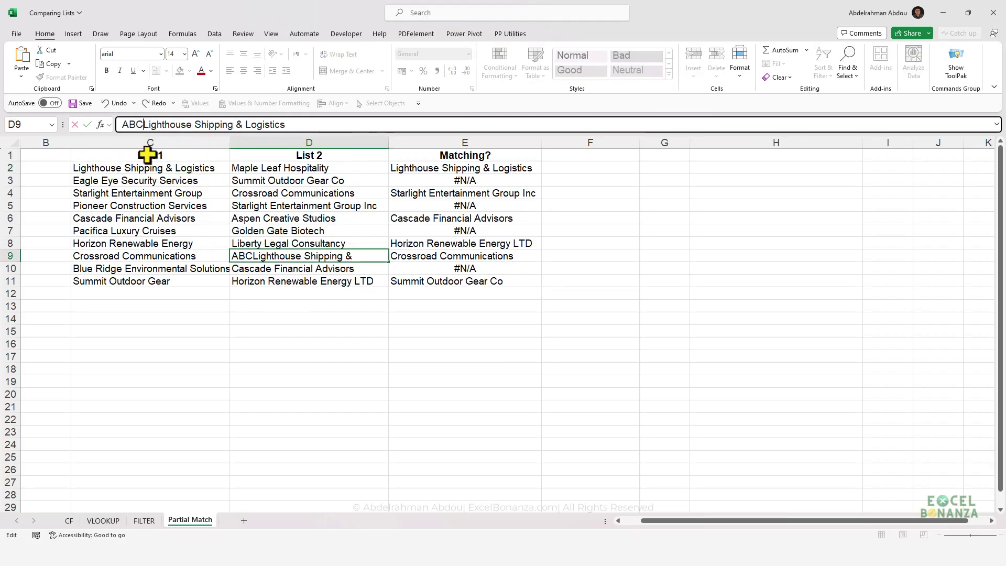
pyautogui.press('Return')
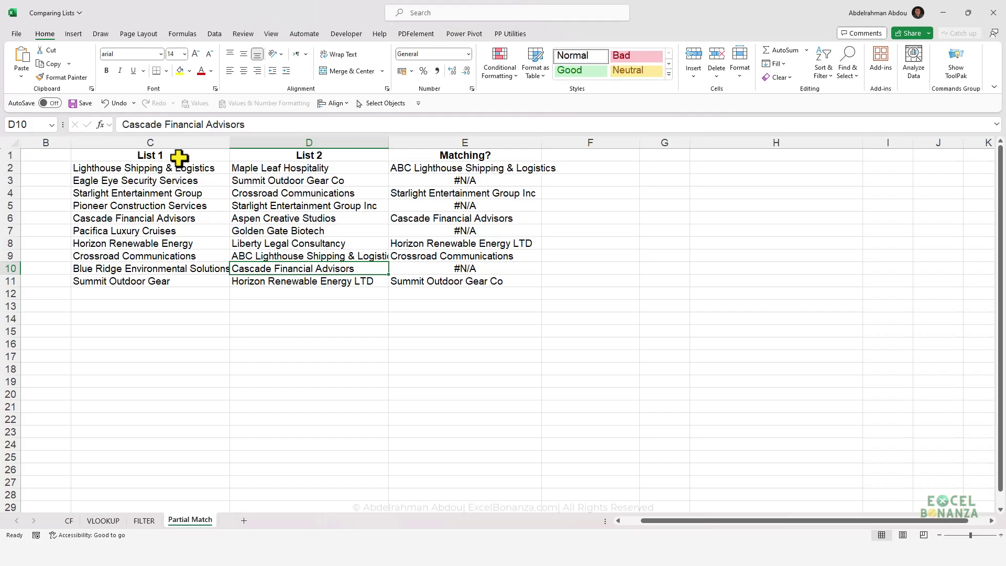
pyautogui.click(464, 166)
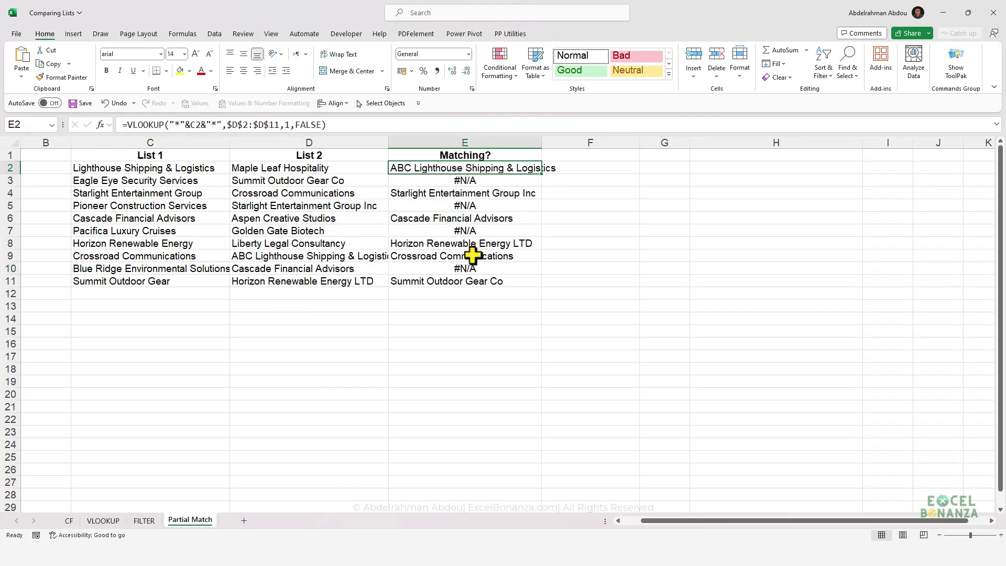